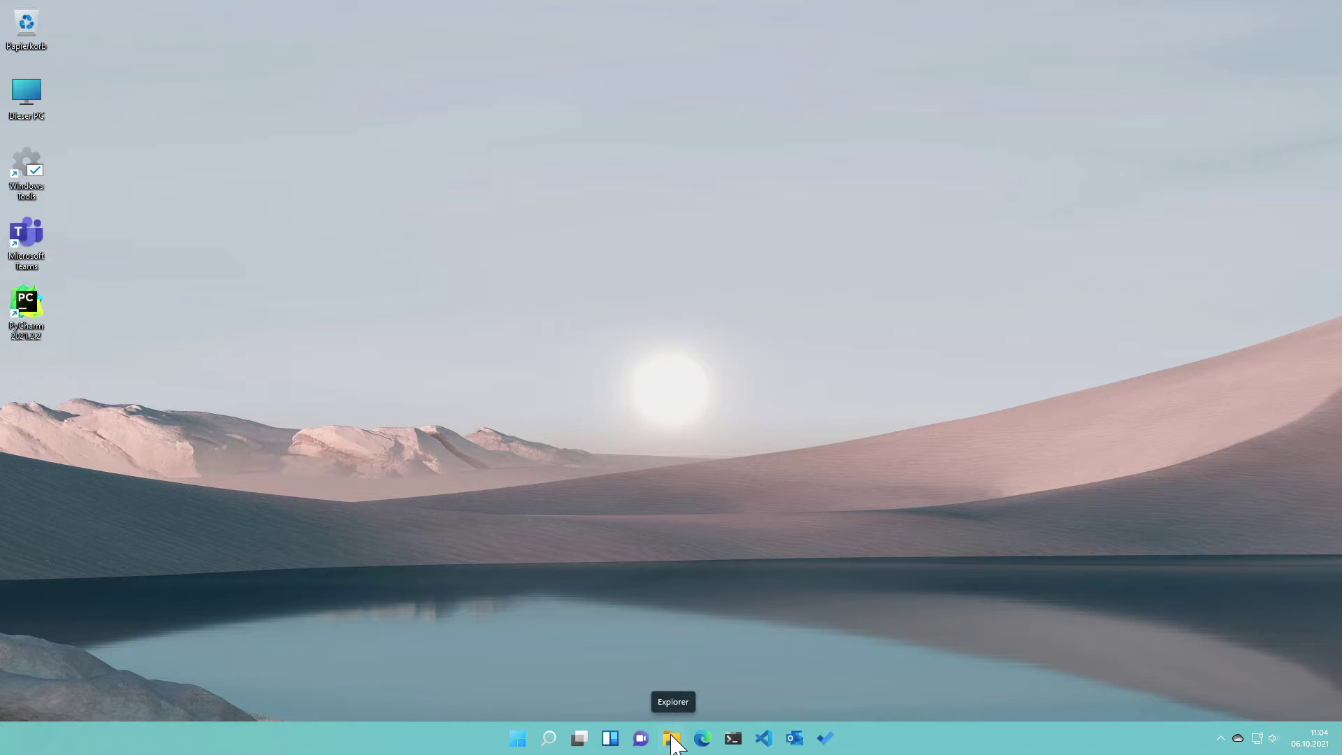
# Step: Open File Explorer and toggle the group "Zuletzt verwendete Dateien" in Schnellzugriff
pyautogui.rightClick(518, 741)
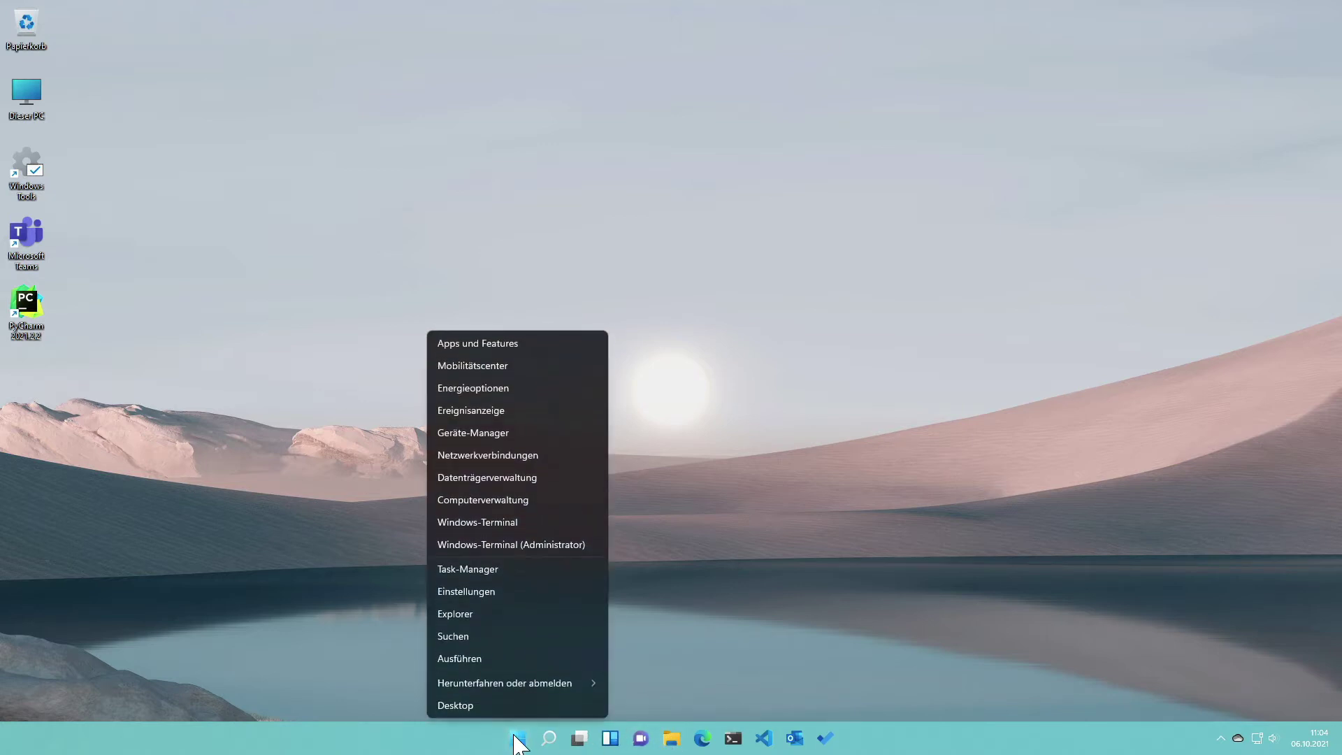
pyautogui.click(542, 614)
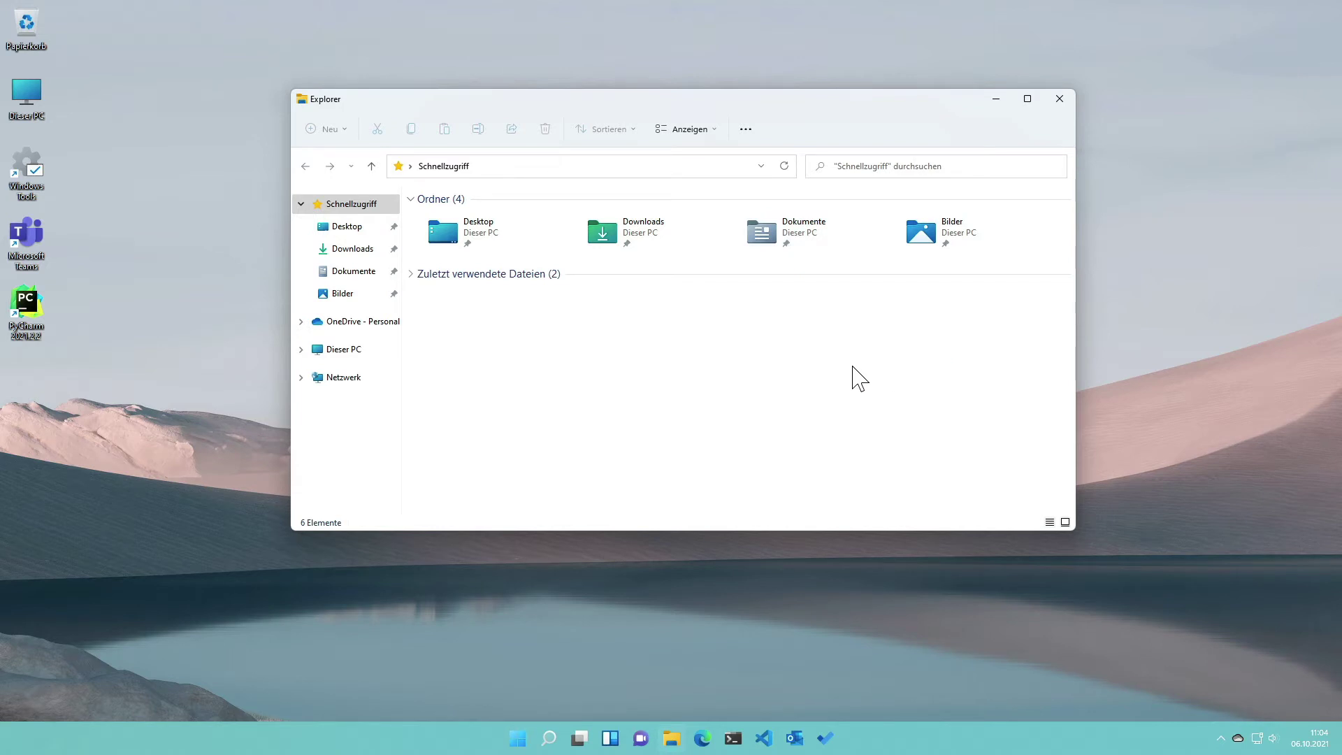
pyautogui.click(411, 275)
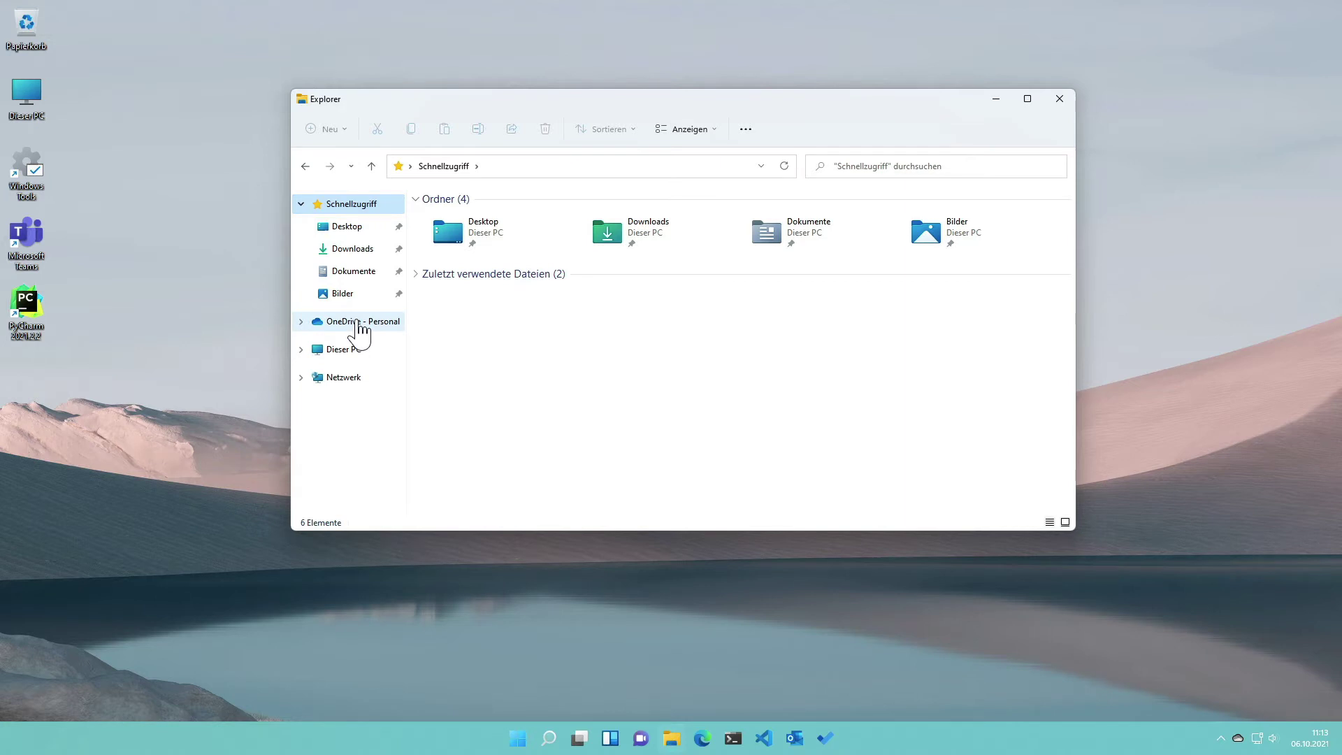
# Step: View the contents of Dieser PC and Netzwerk, dismissing the network discovery message
pyautogui.click(356, 353)
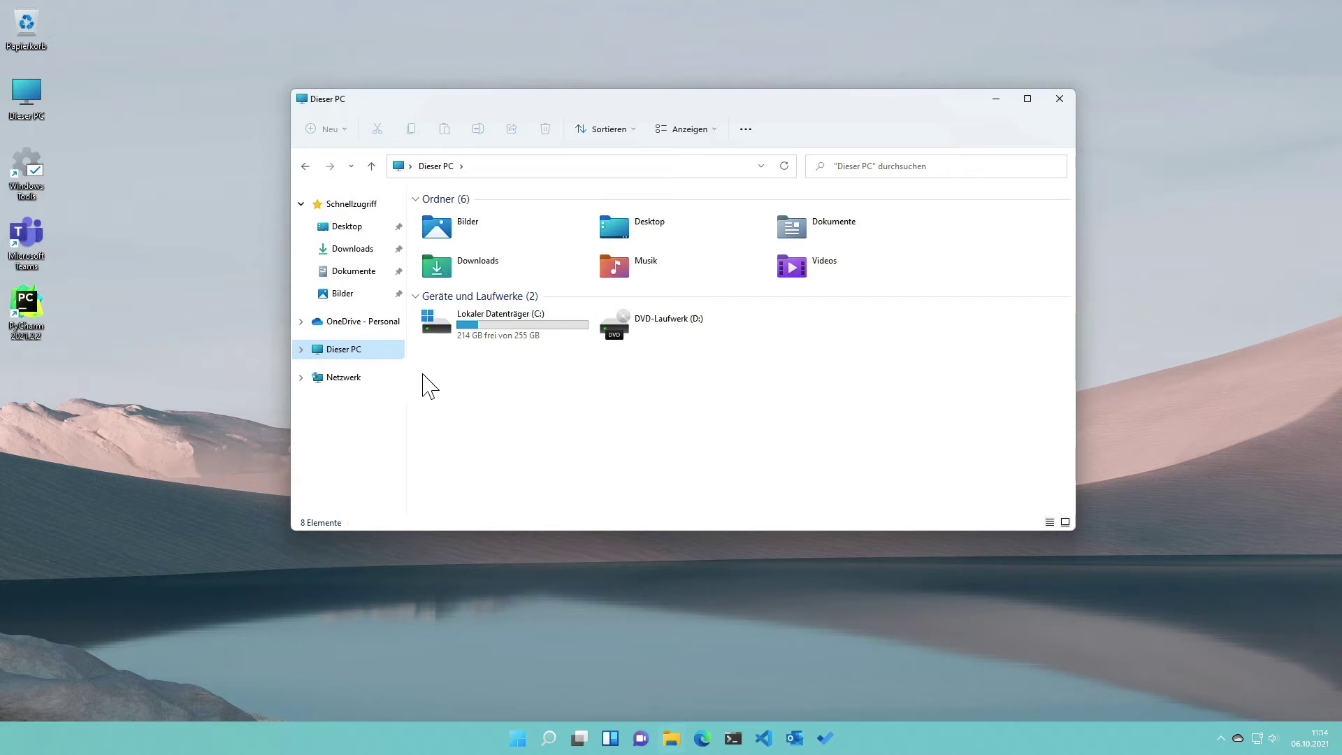
pyautogui.click(338, 378)
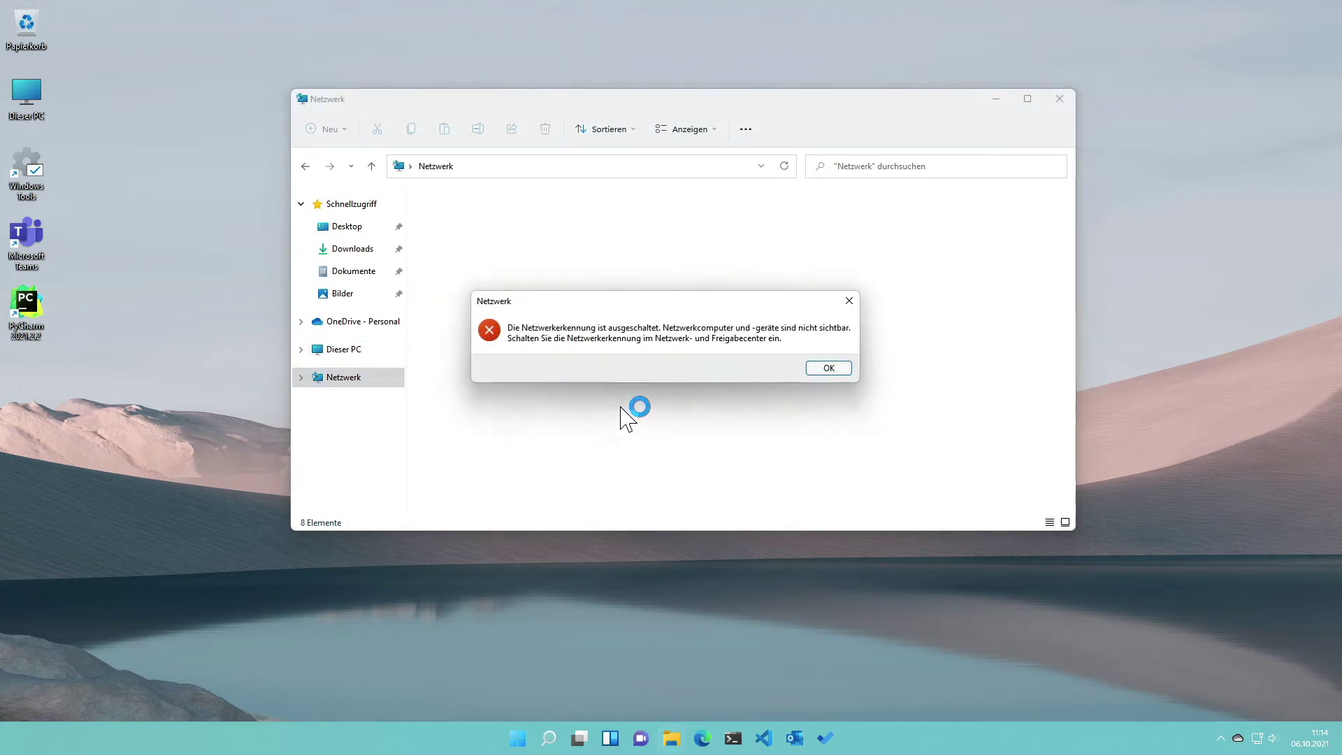
pyautogui.click(824, 368)
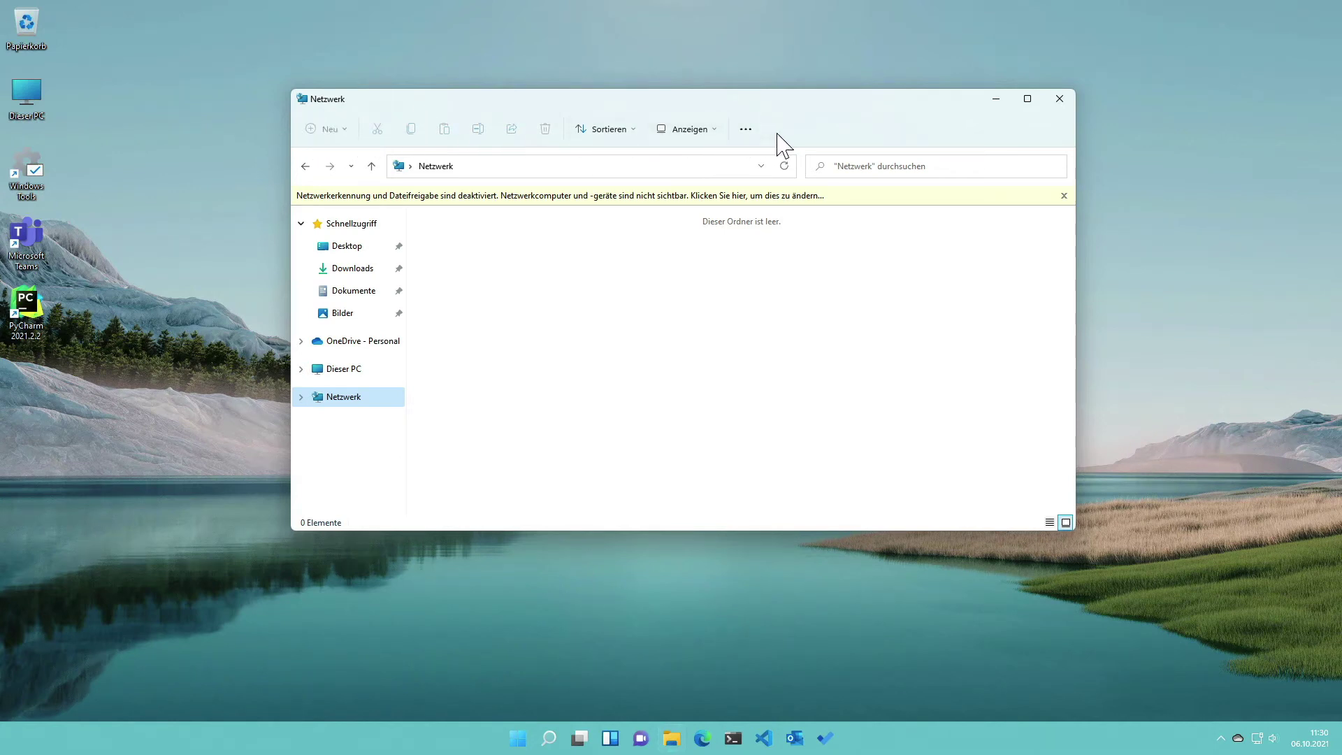
# Step: Create a new text document named NEU.txt in the Dokumente folder
pyautogui.click(347, 297)
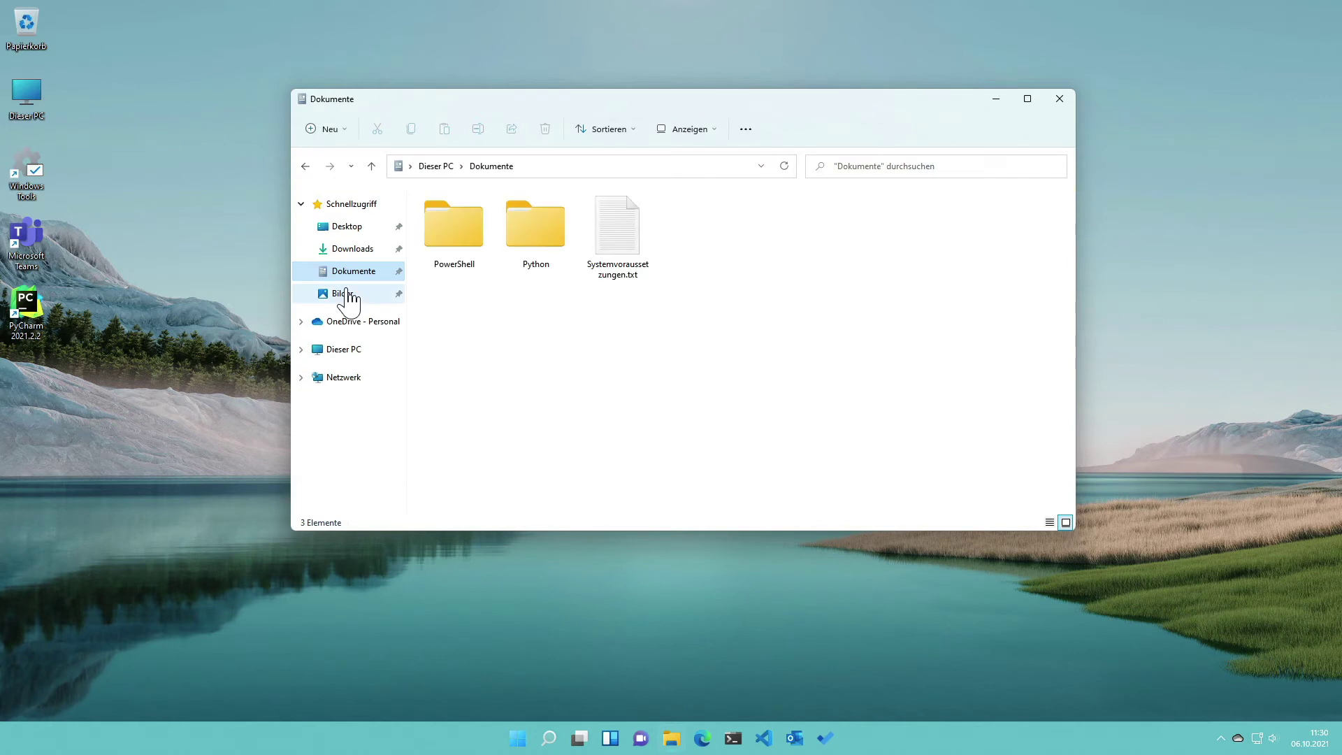
pyautogui.click(331, 130)
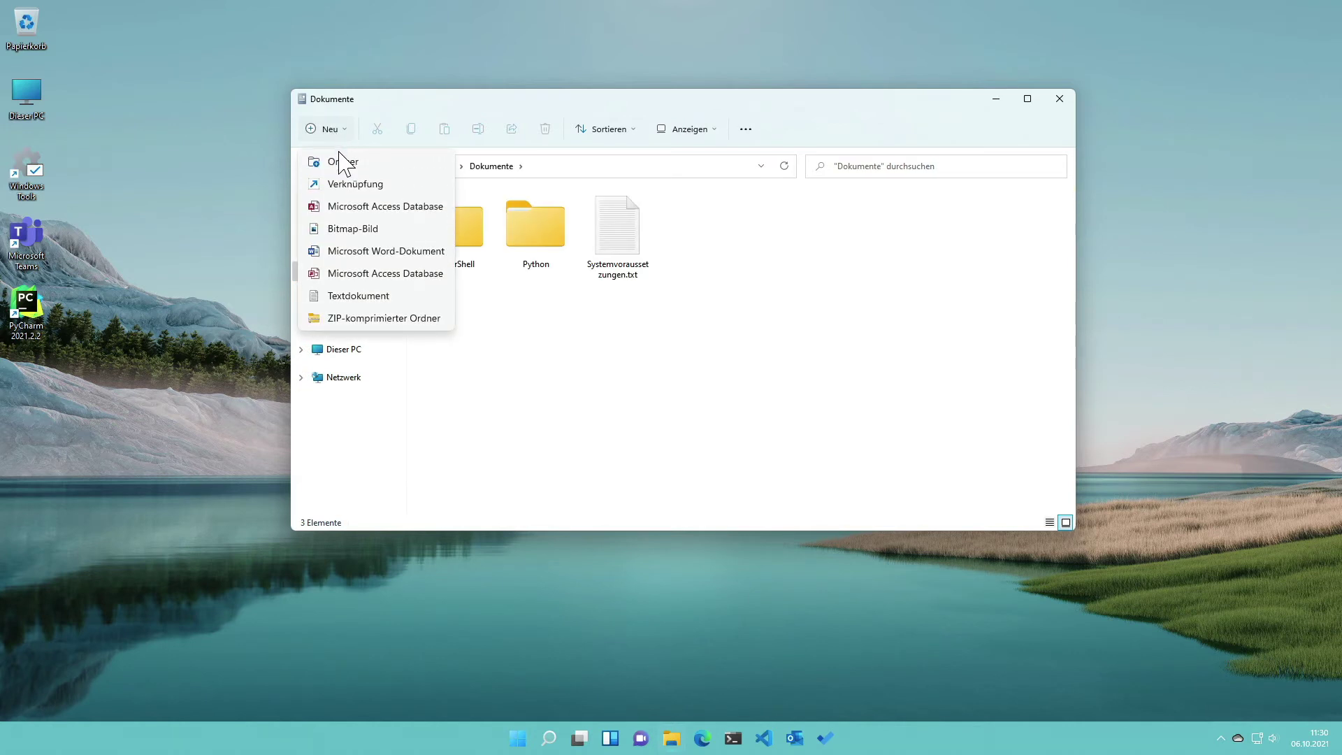
pyautogui.click(377, 294)
pyautogui.write('NEU')
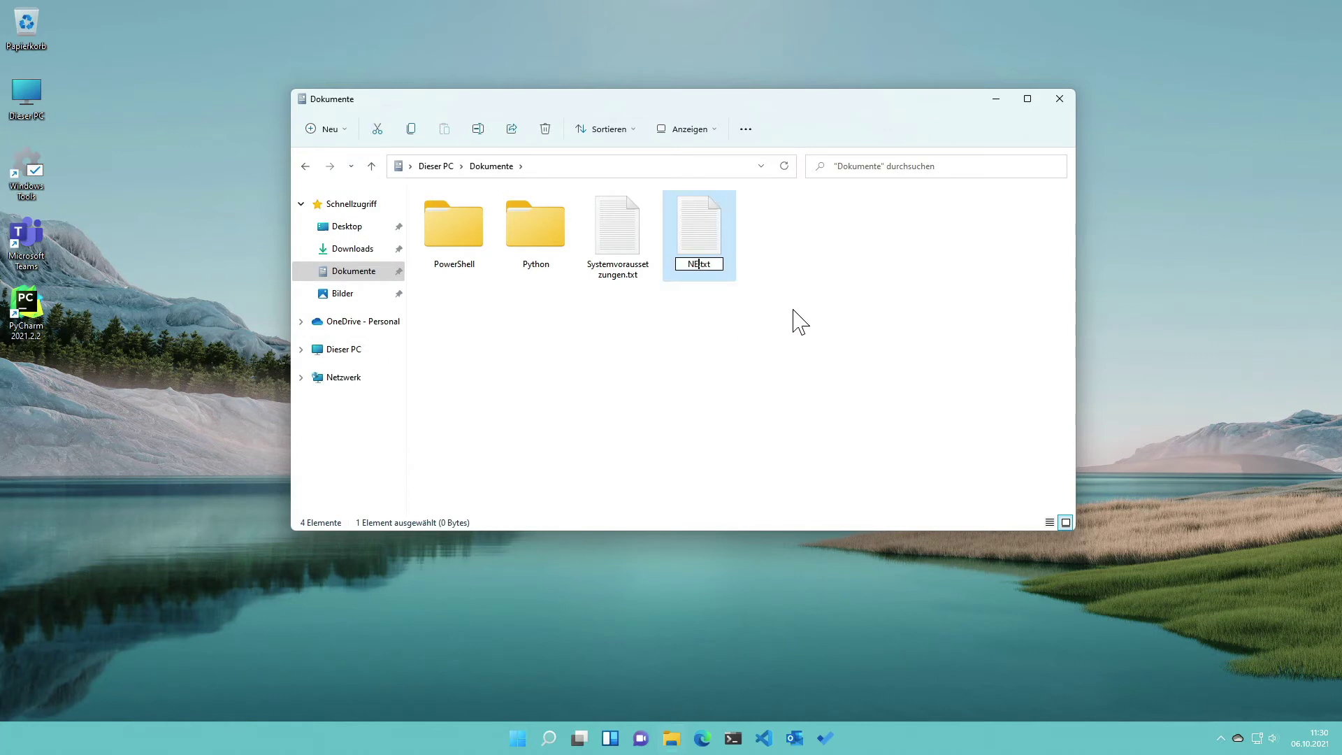
pyautogui.press('Return')
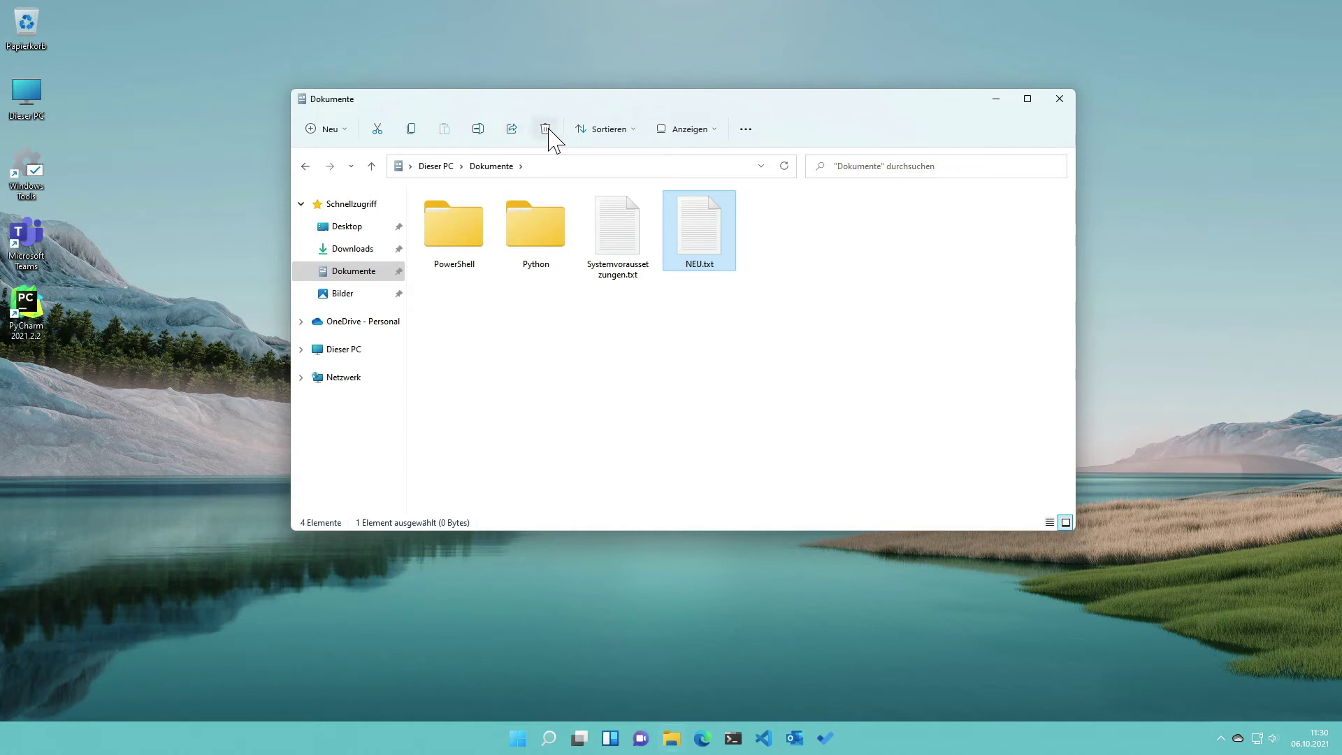
# Step: Look at the sorting options and delete the NEU.txt file from the Dokumente folder
pyautogui.click(614, 133)
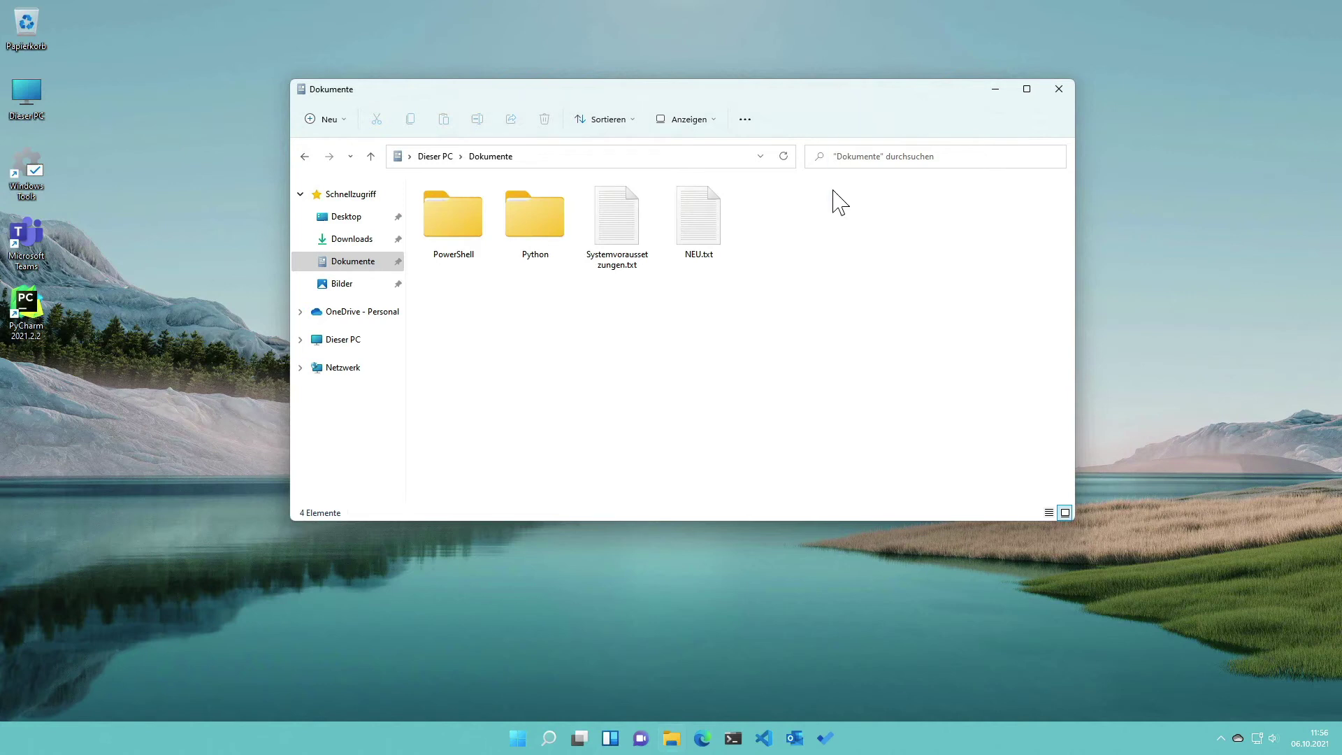
pyautogui.click(706, 241)
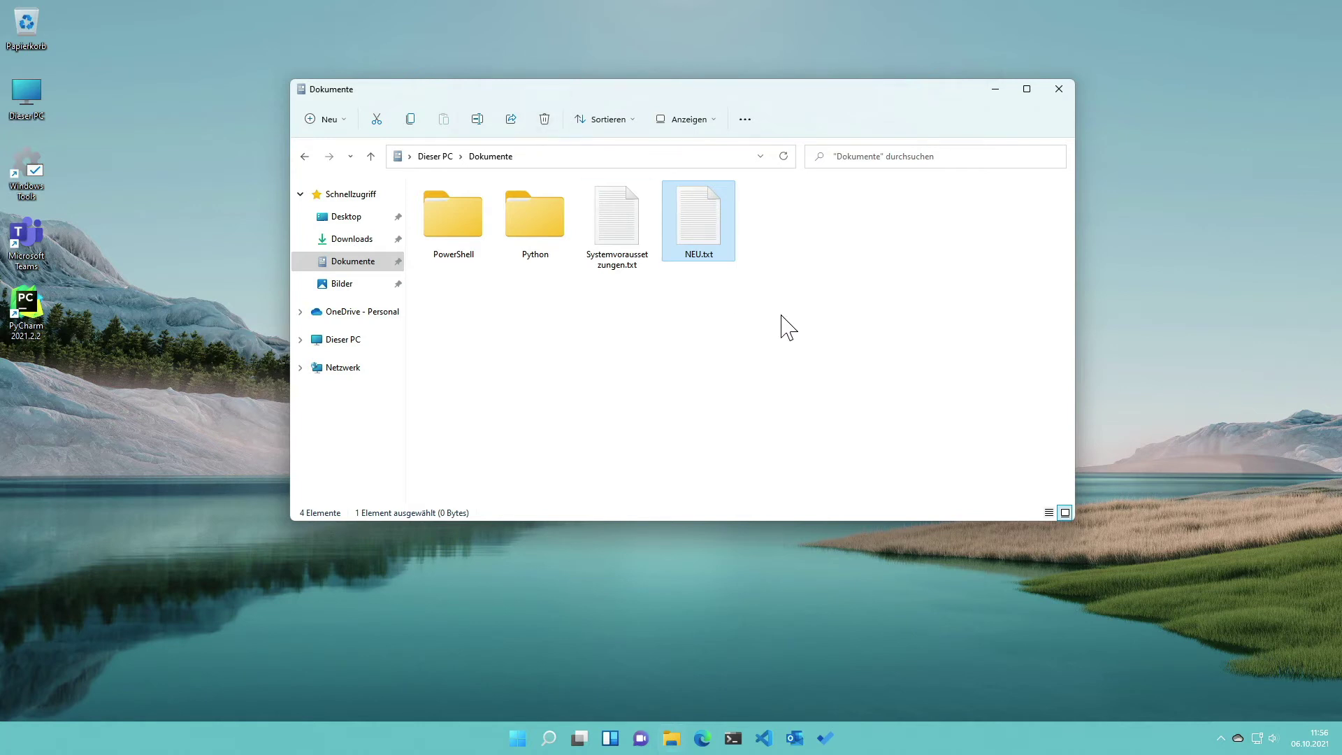
pyautogui.rightClick(700, 228)
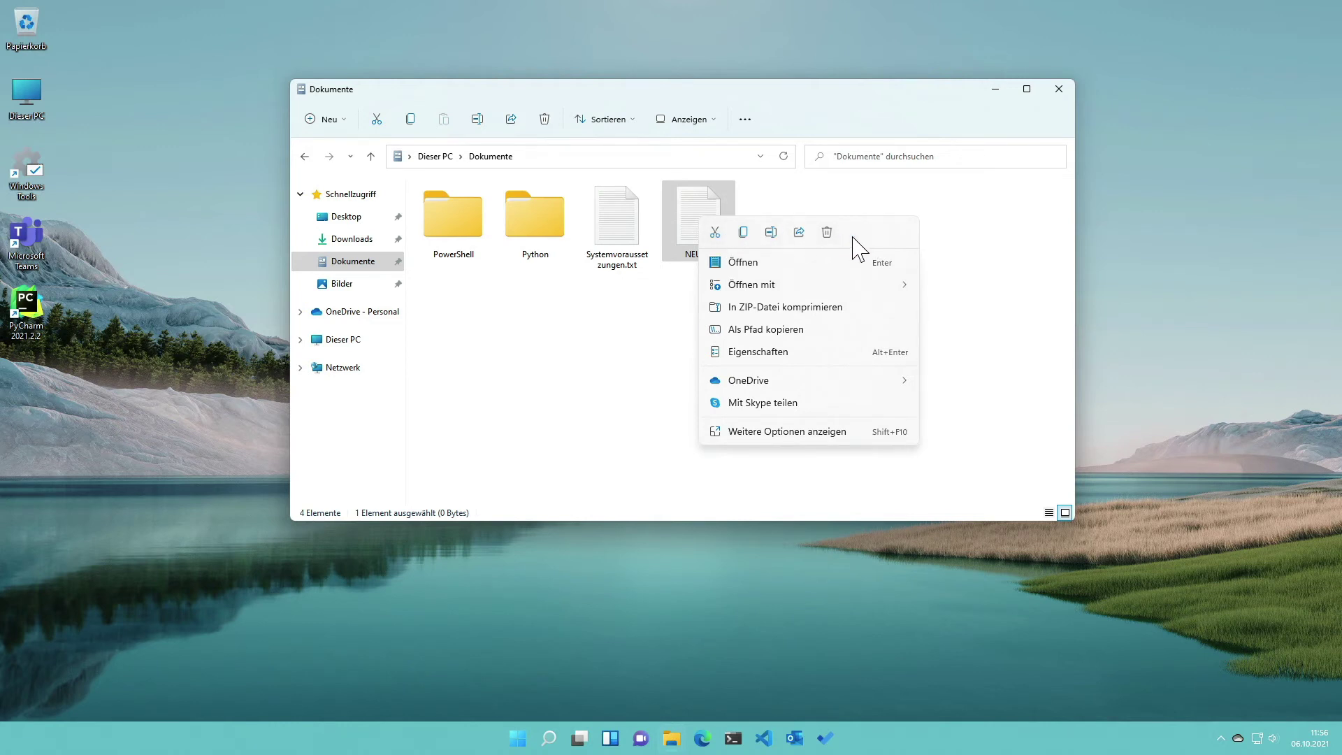
pyautogui.click(828, 232)
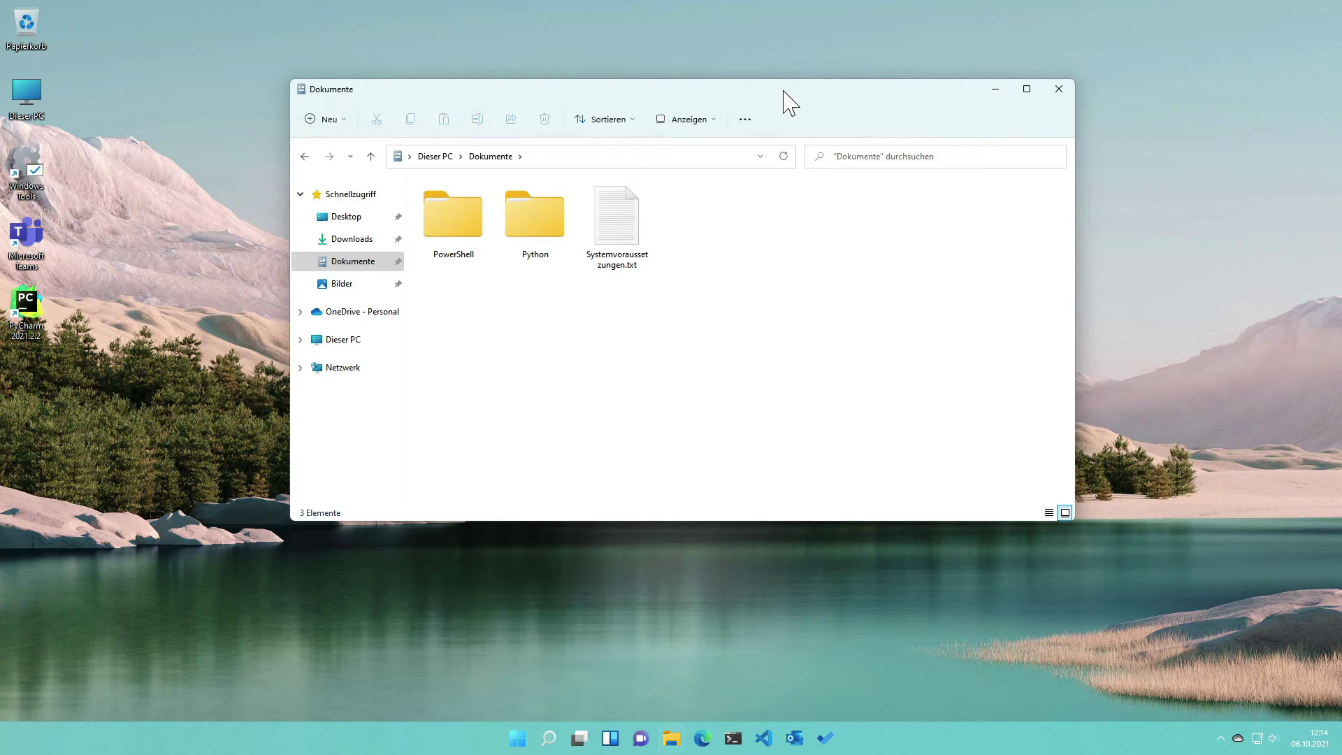
# Step: Look through the layout options for Dokumente, and try the details view before returning to large icons
pyautogui.click(696, 120)
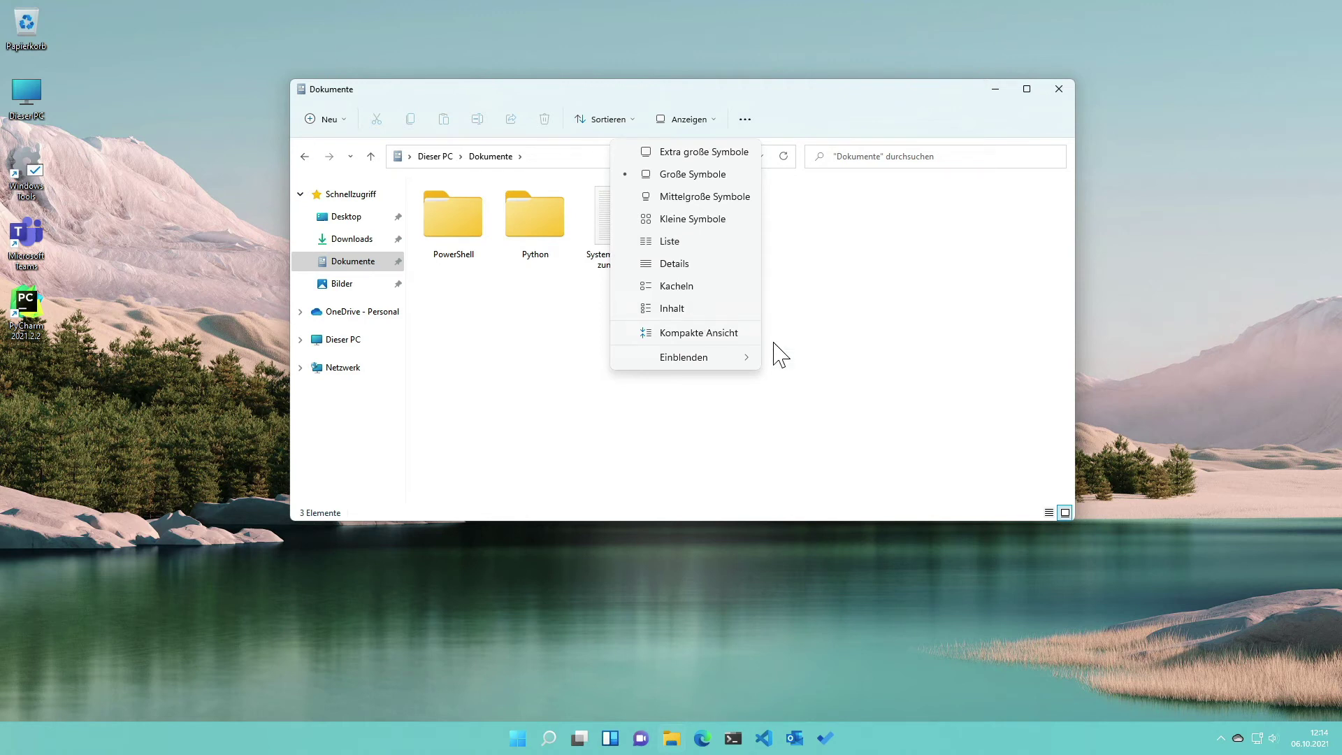
pyautogui.click(838, 352)
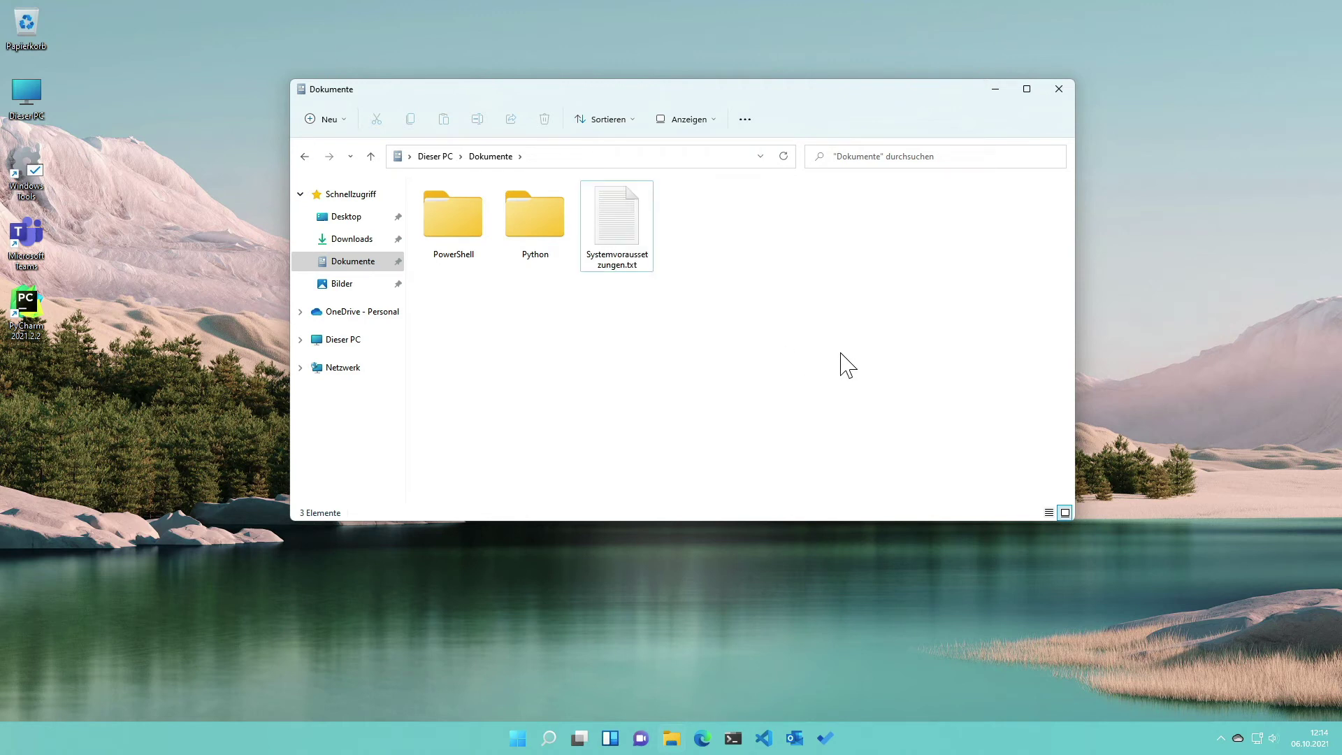
pyautogui.click(1062, 515)
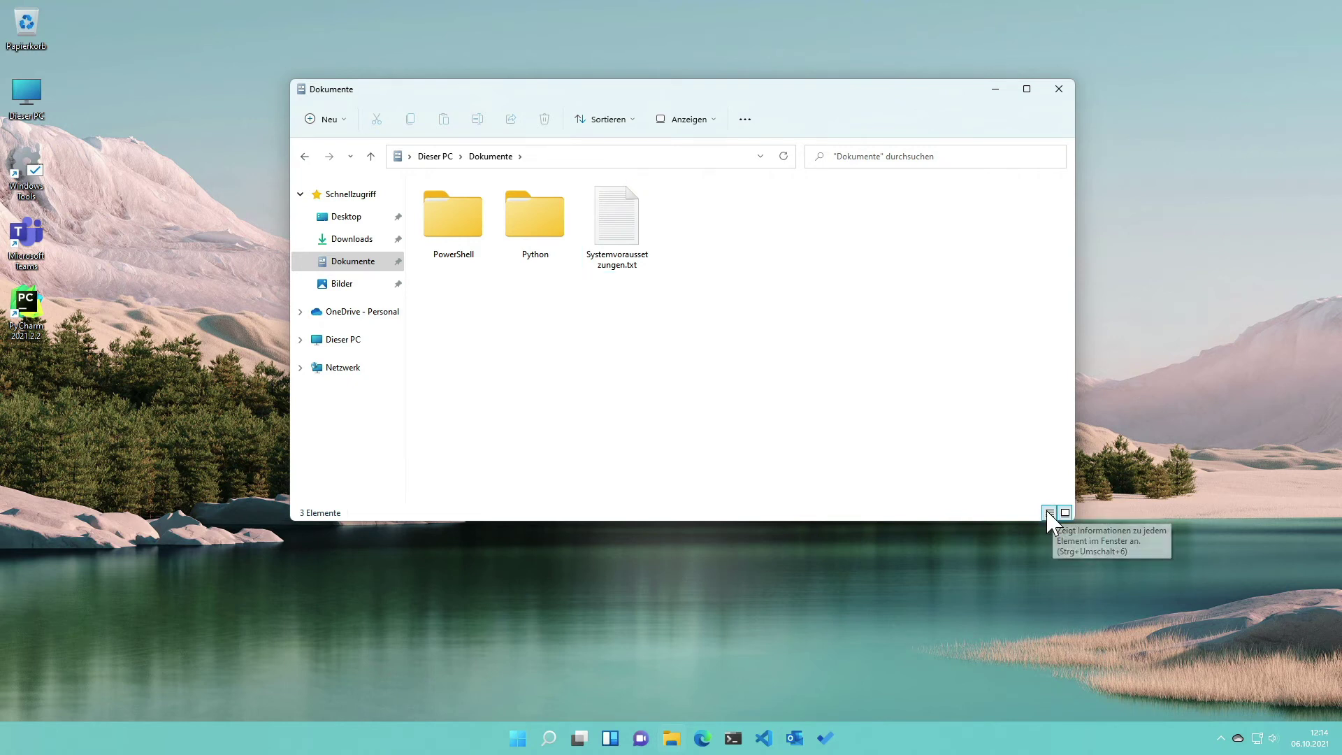
pyautogui.click(1049, 514)
pyautogui.click(1065, 515)
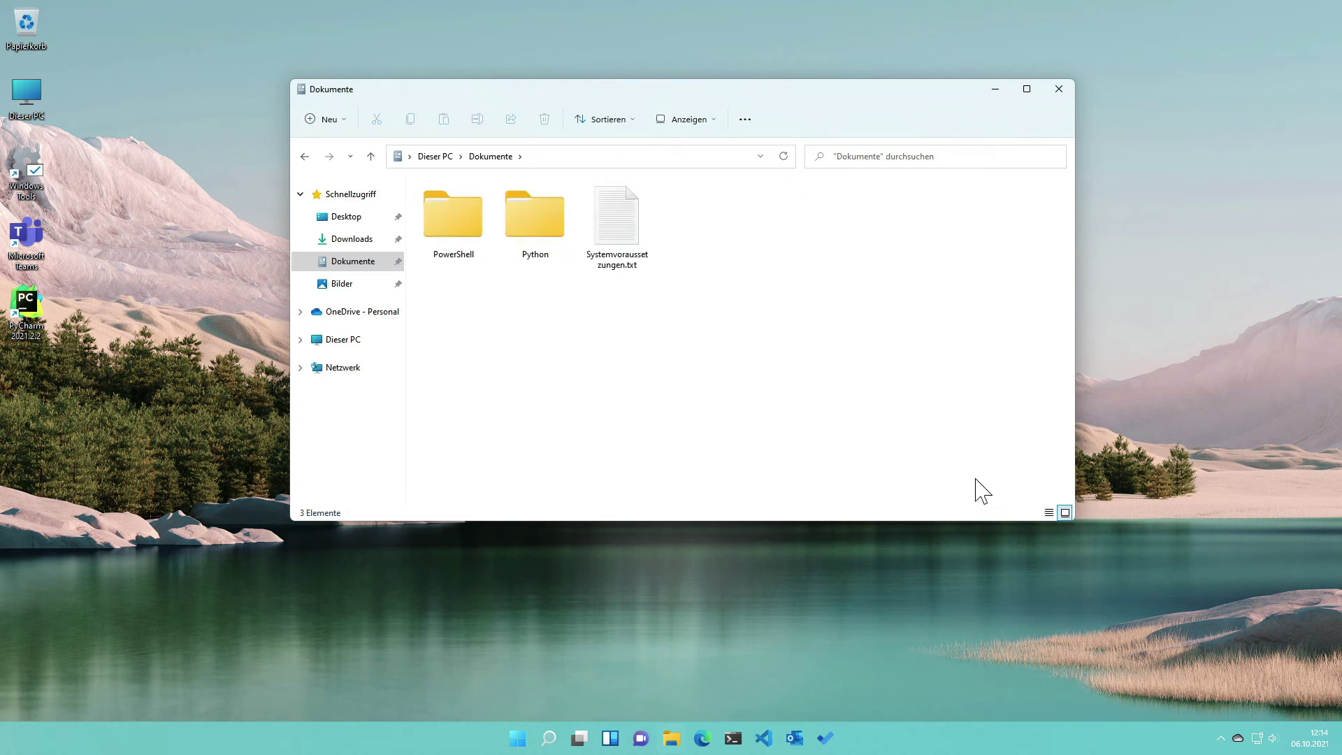
# Step: Show the details pane (Detailbereich) and display the file information of Systemvoraussetzungen.txt in it
pyautogui.click(694, 120)
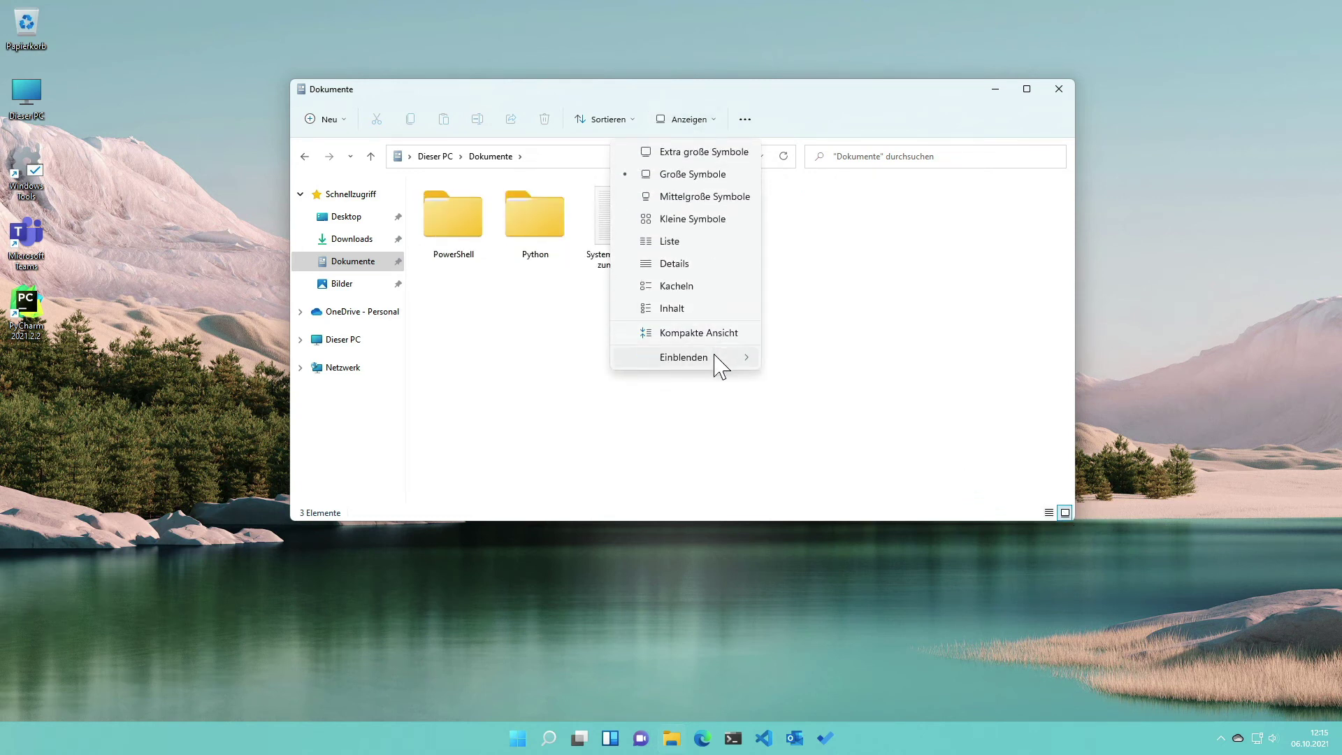
pyautogui.moveTo(718, 361)
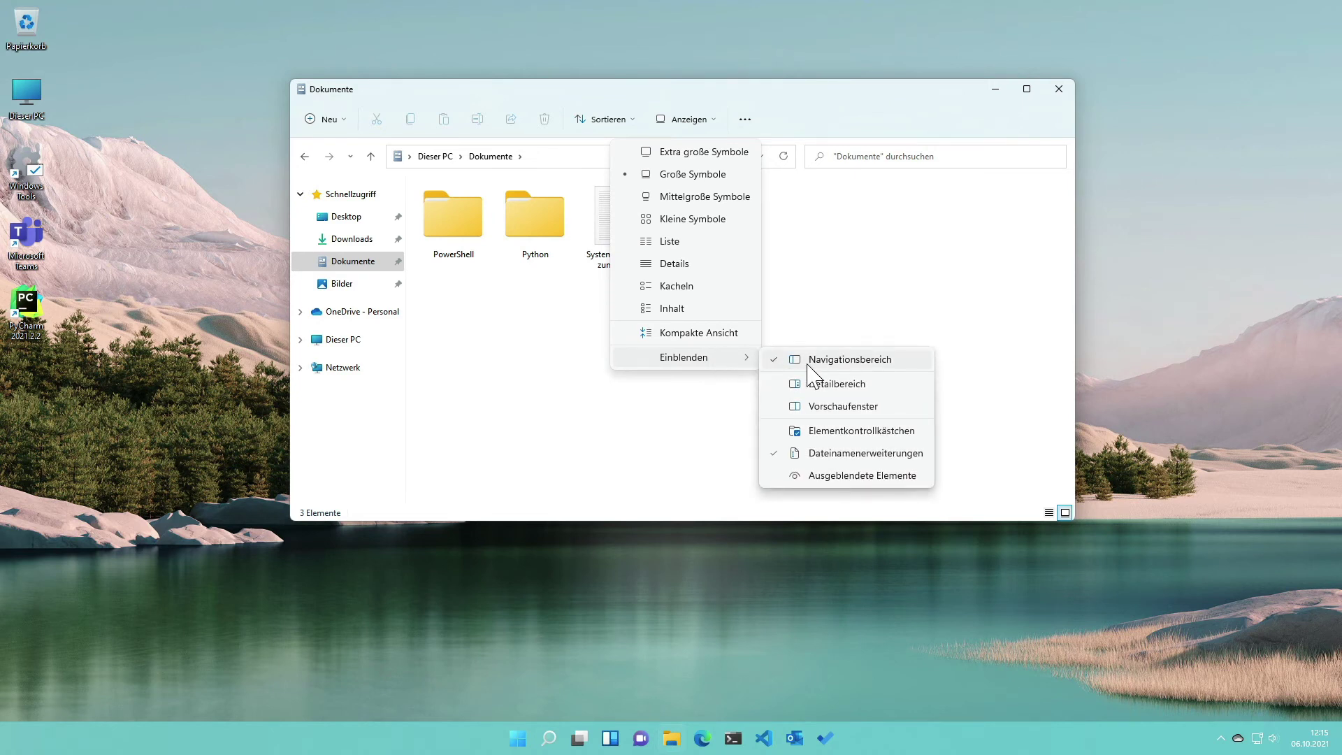
pyautogui.click(841, 386)
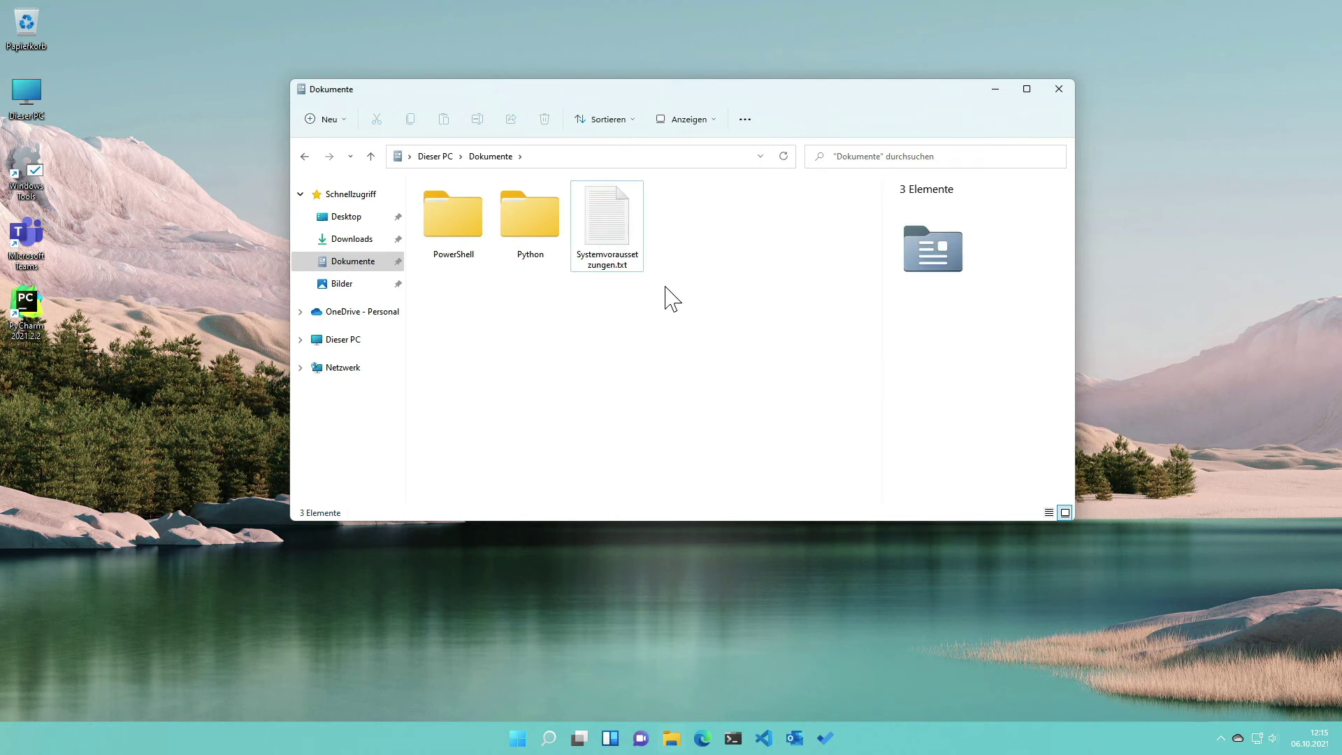
pyautogui.click(637, 253)
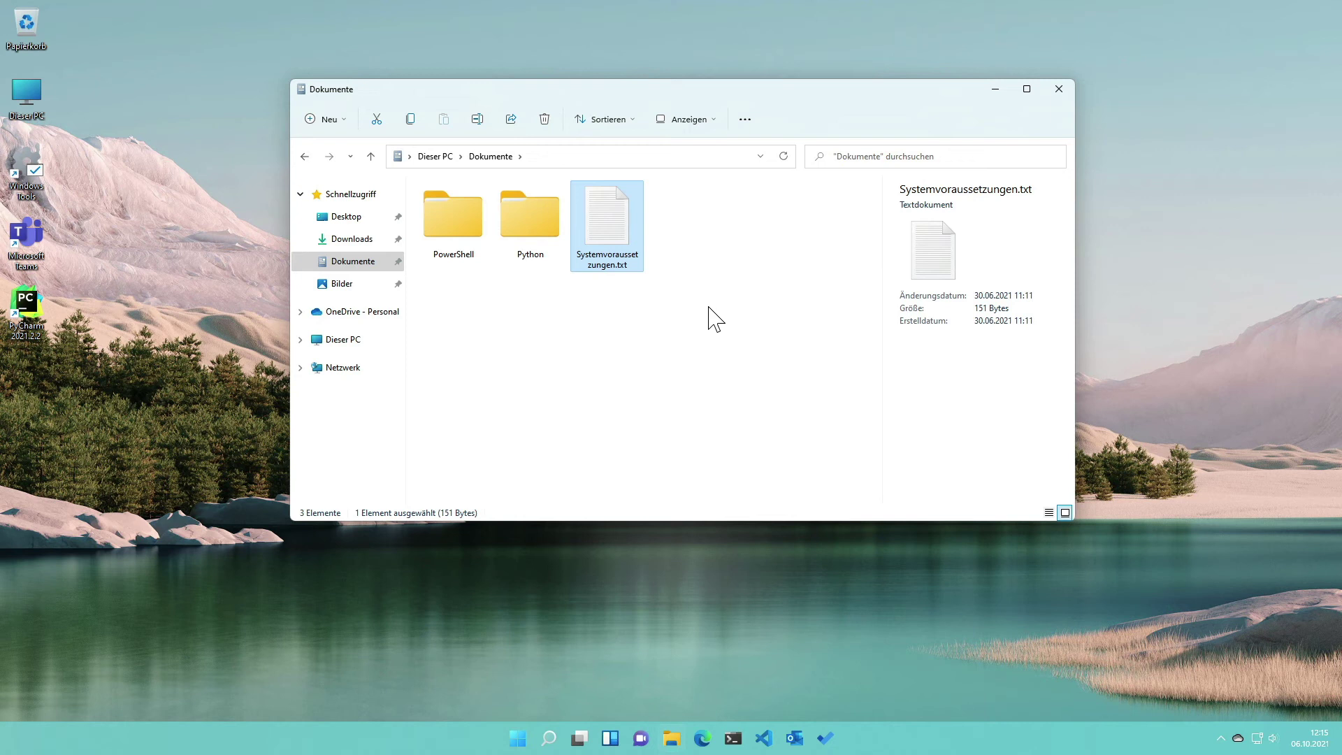
# Step: Switch from the details pane to the preview pane (Vorschaufenster) for the selected text file
pyautogui.click(688, 120)
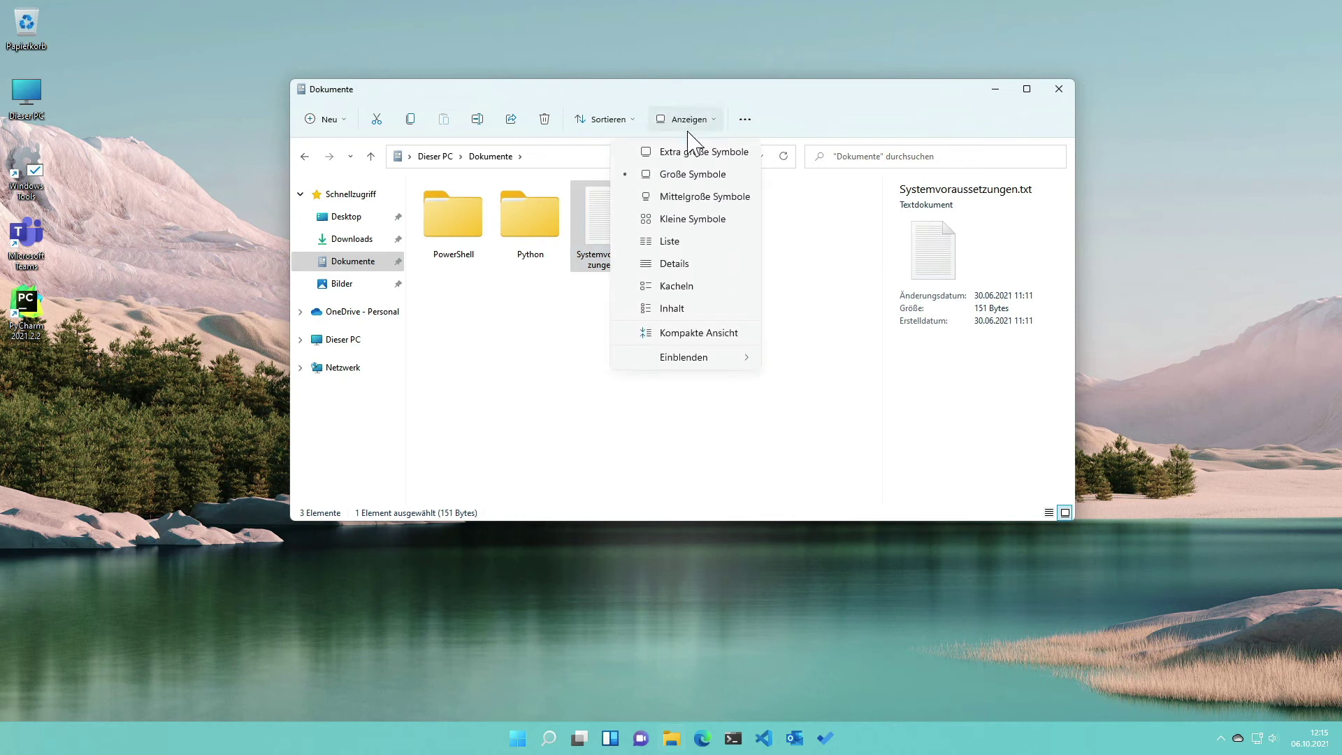
pyautogui.moveTo(691, 358)
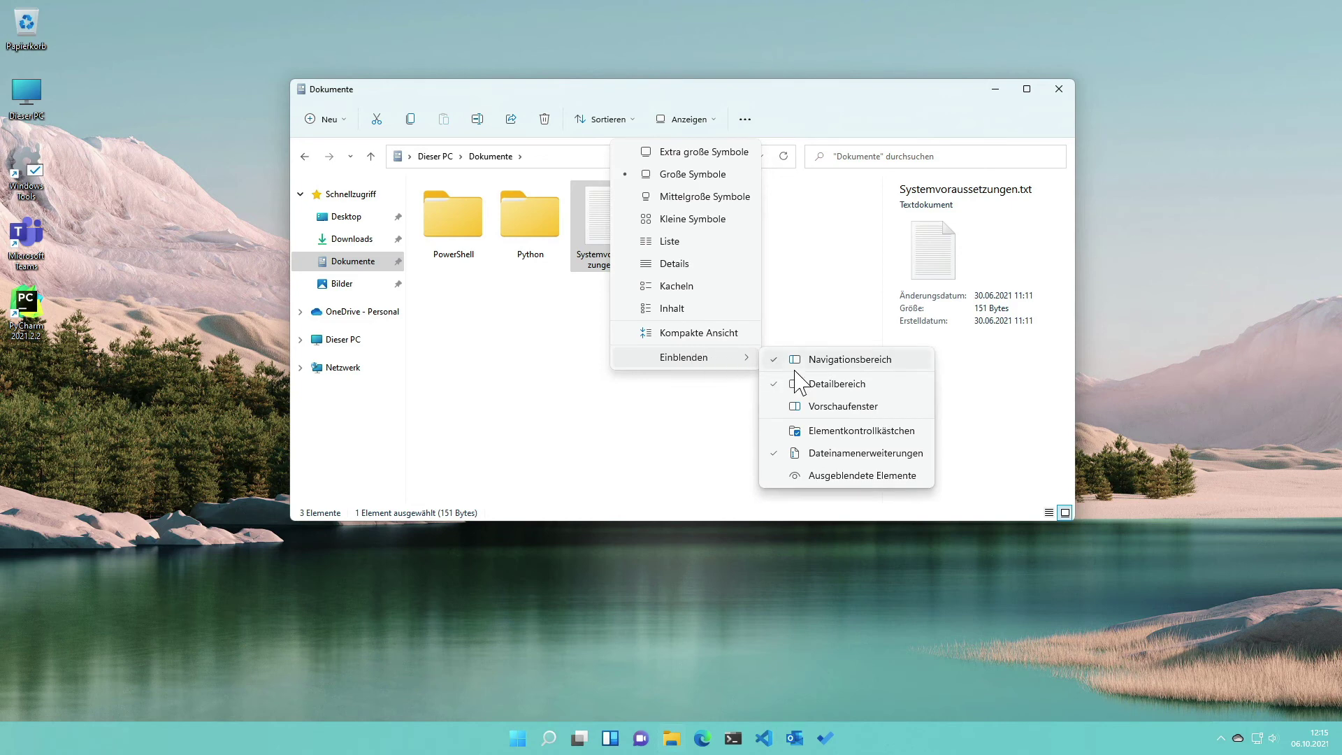
pyautogui.click(841, 409)
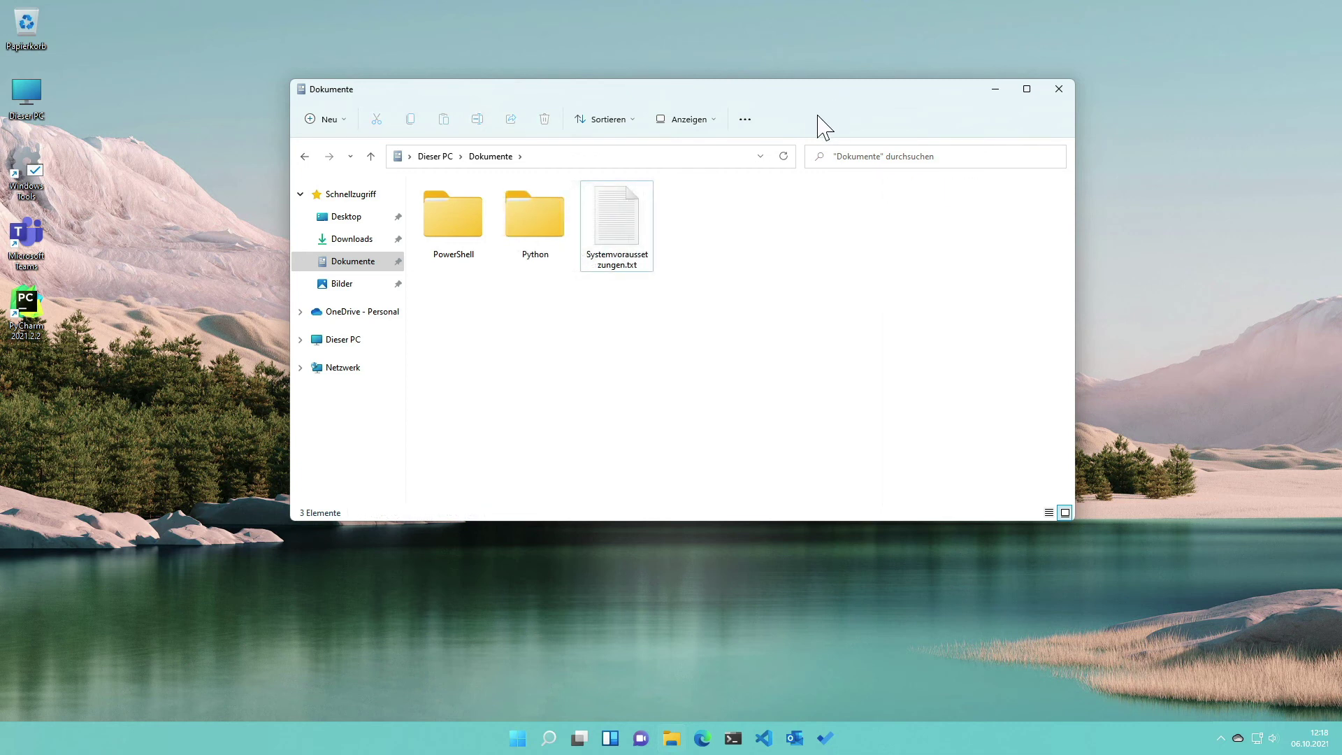
# Step: In the folder options, keep Schnellzugriff as the location Explorer opens to and clear the Explorer history
pyautogui.click(744, 121)
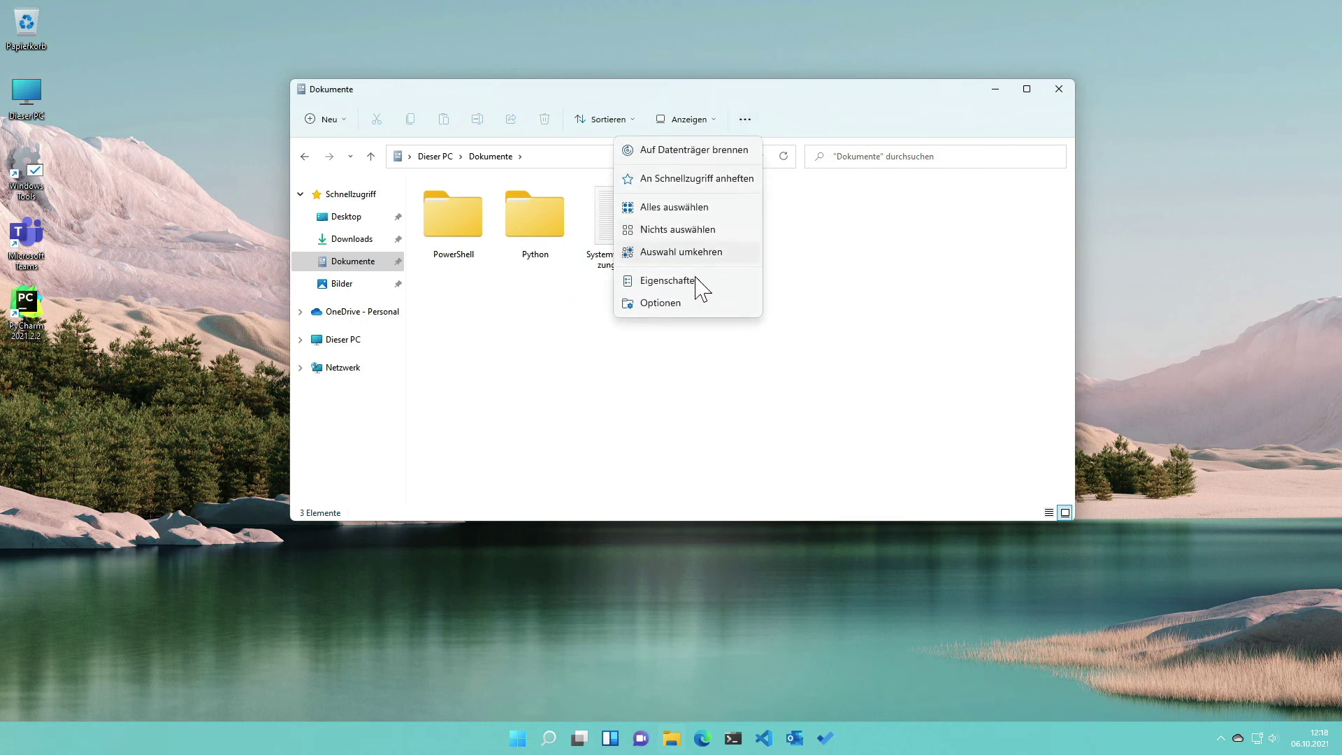
pyautogui.click(690, 303)
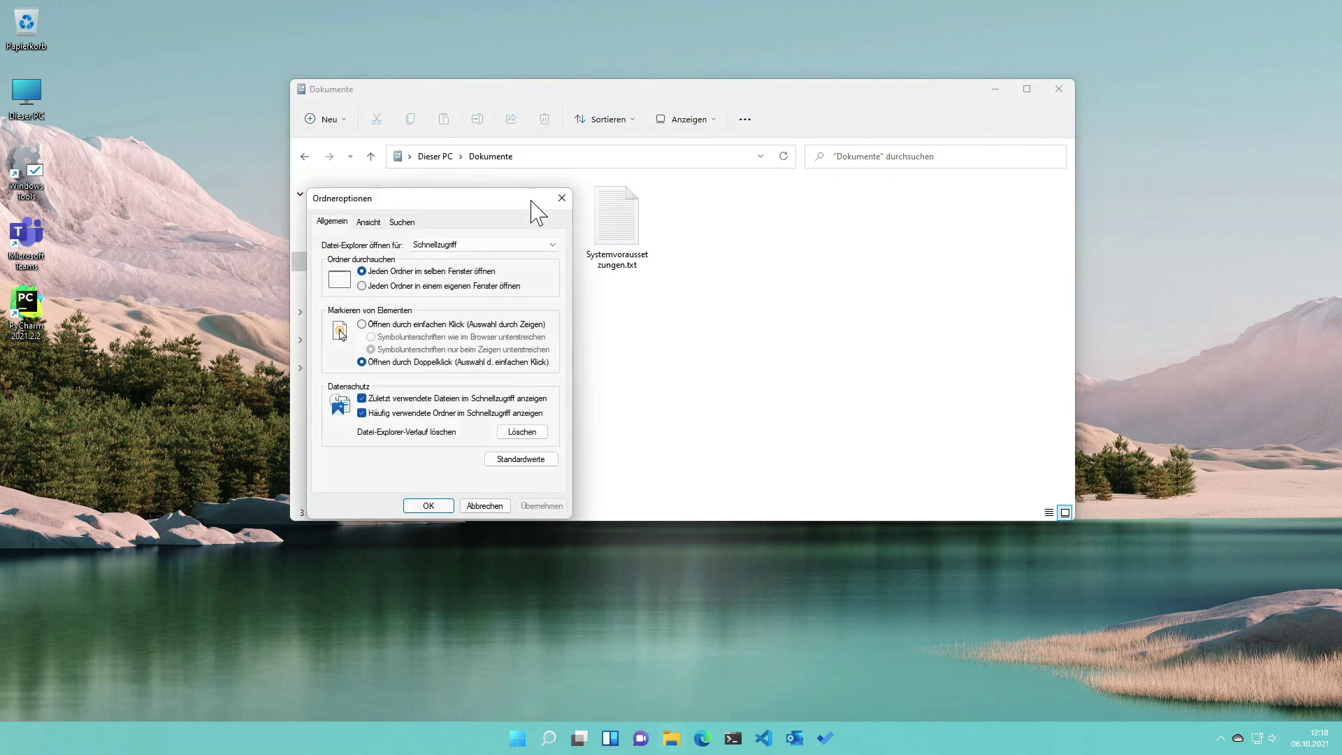
pyautogui.moveTo(530, 198); pyautogui.dragTo(753, 137)
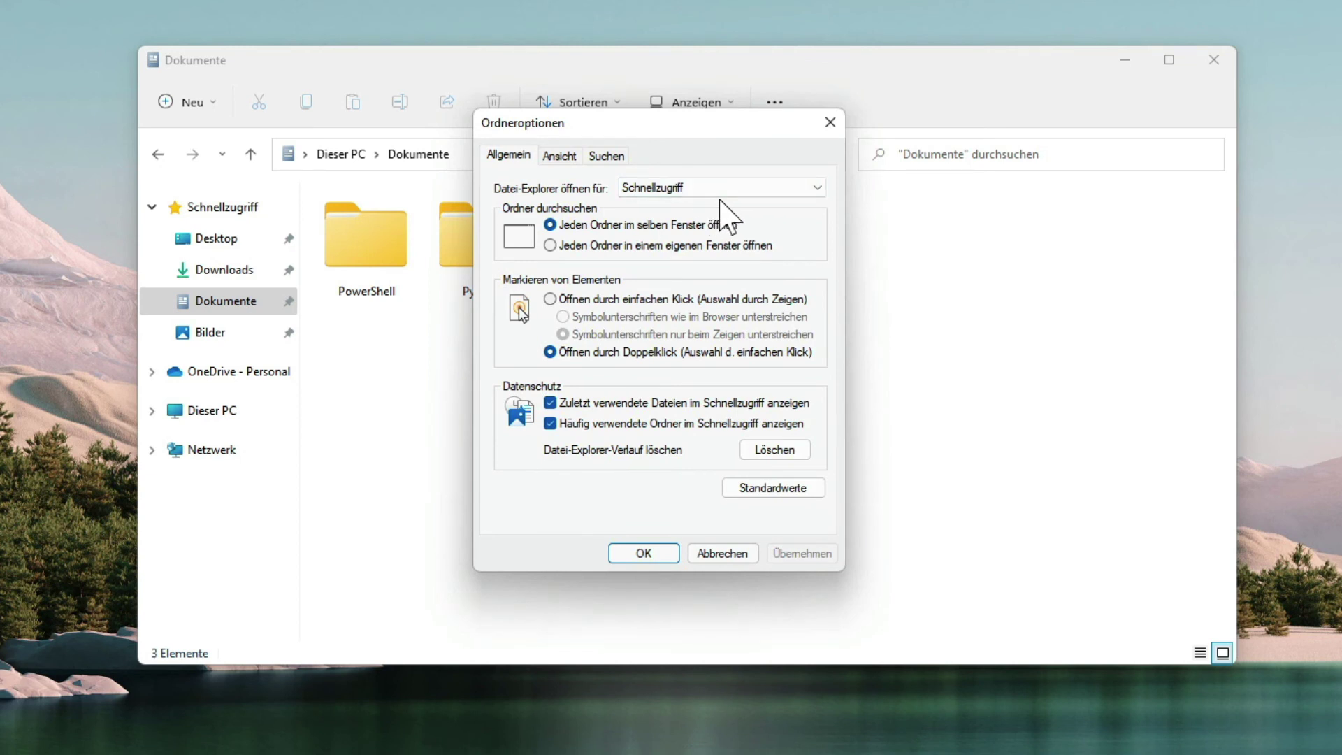
pyautogui.click(721, 191)
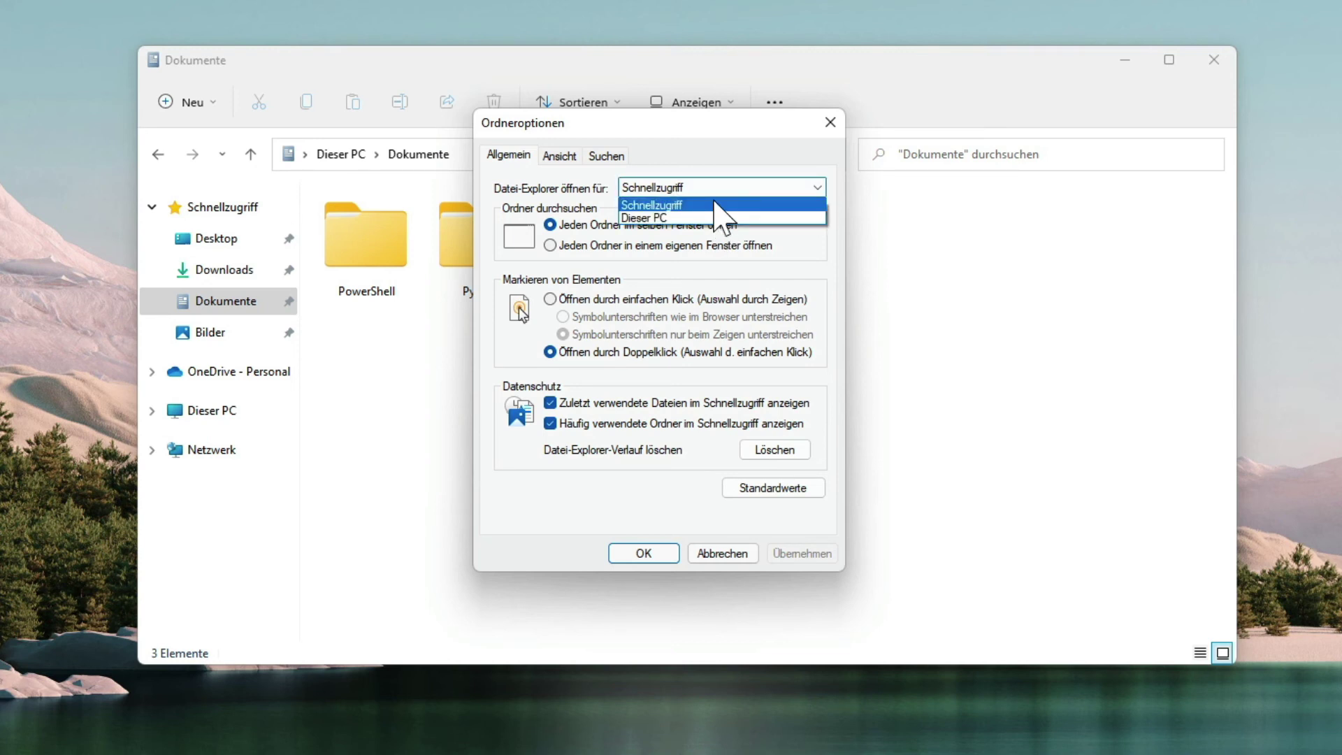
pyautogui.click(723, 205)
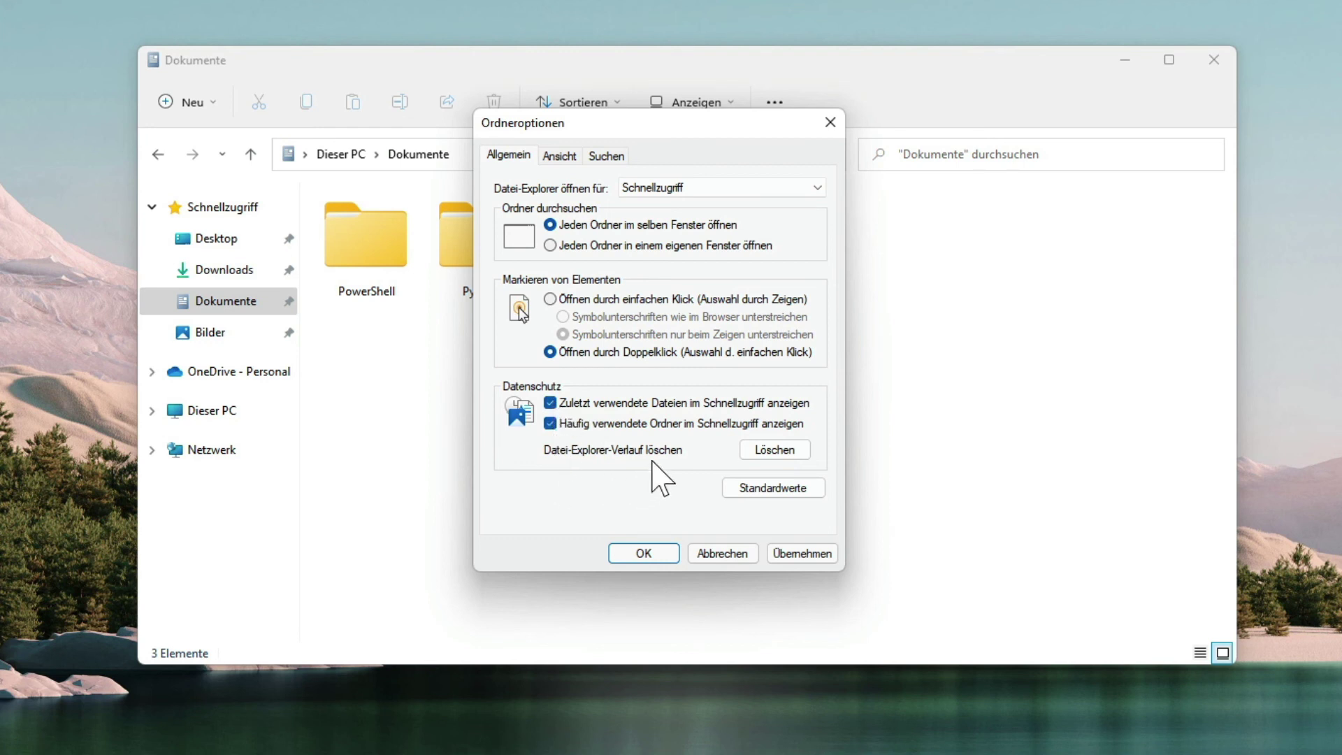
pyautogui.click(767, 452)
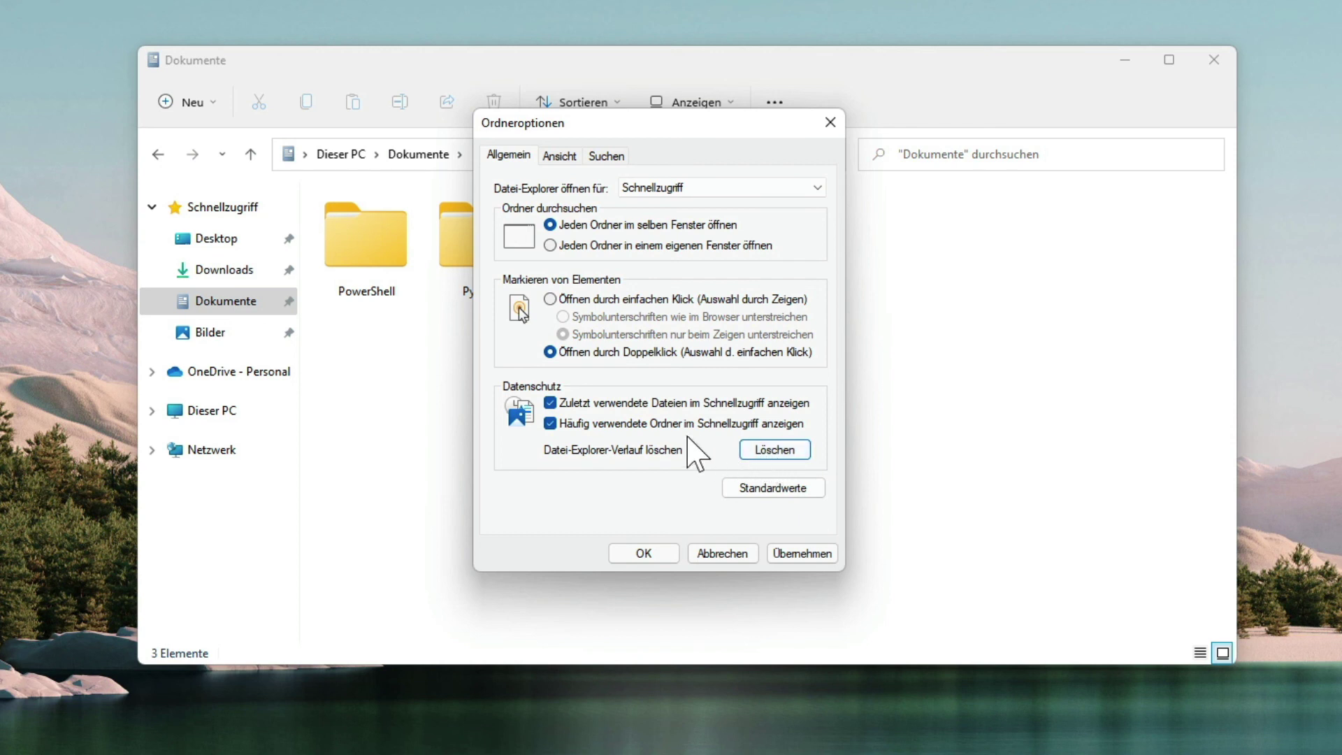
# Step: Set hidden files, folders and drives to be shown in the advanced view settings and apply the folder options
pyautogui.click(563, 158)
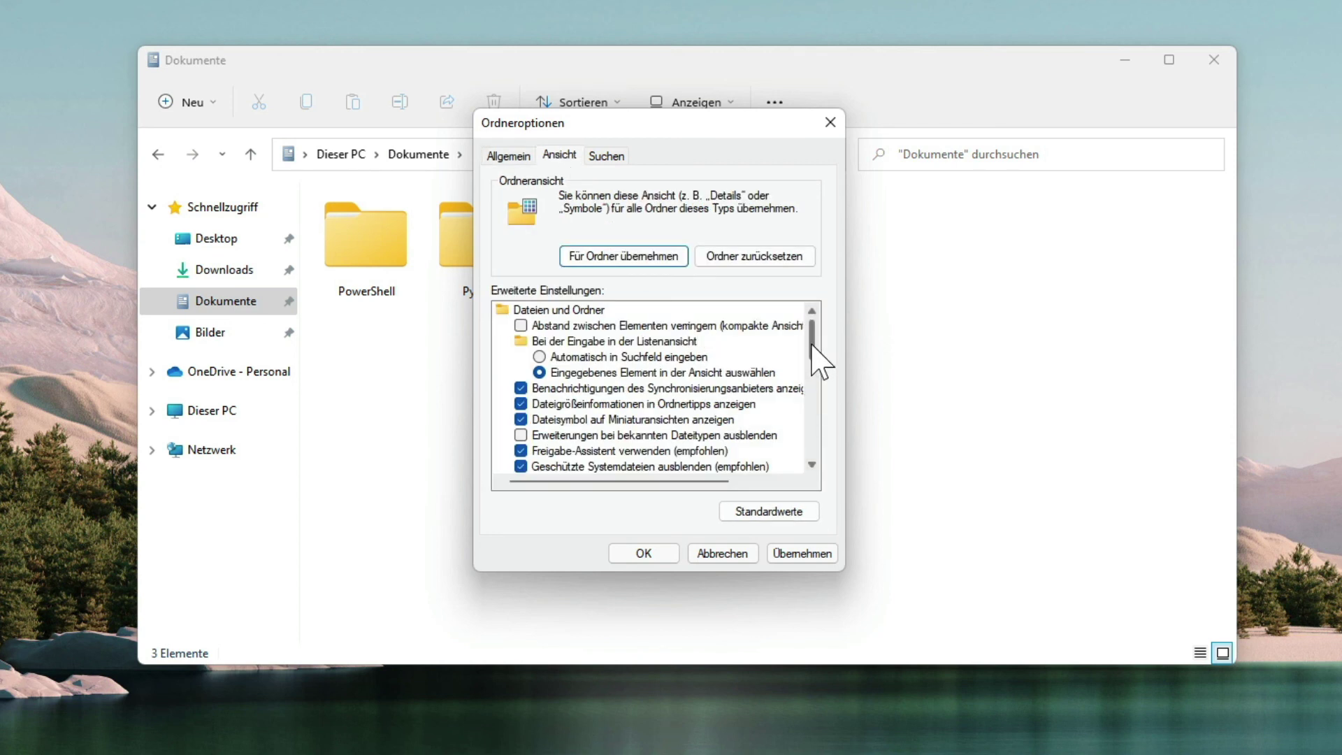
pyautogui.moveTo(813, 347); pyautogui.dragTo(812, 411)
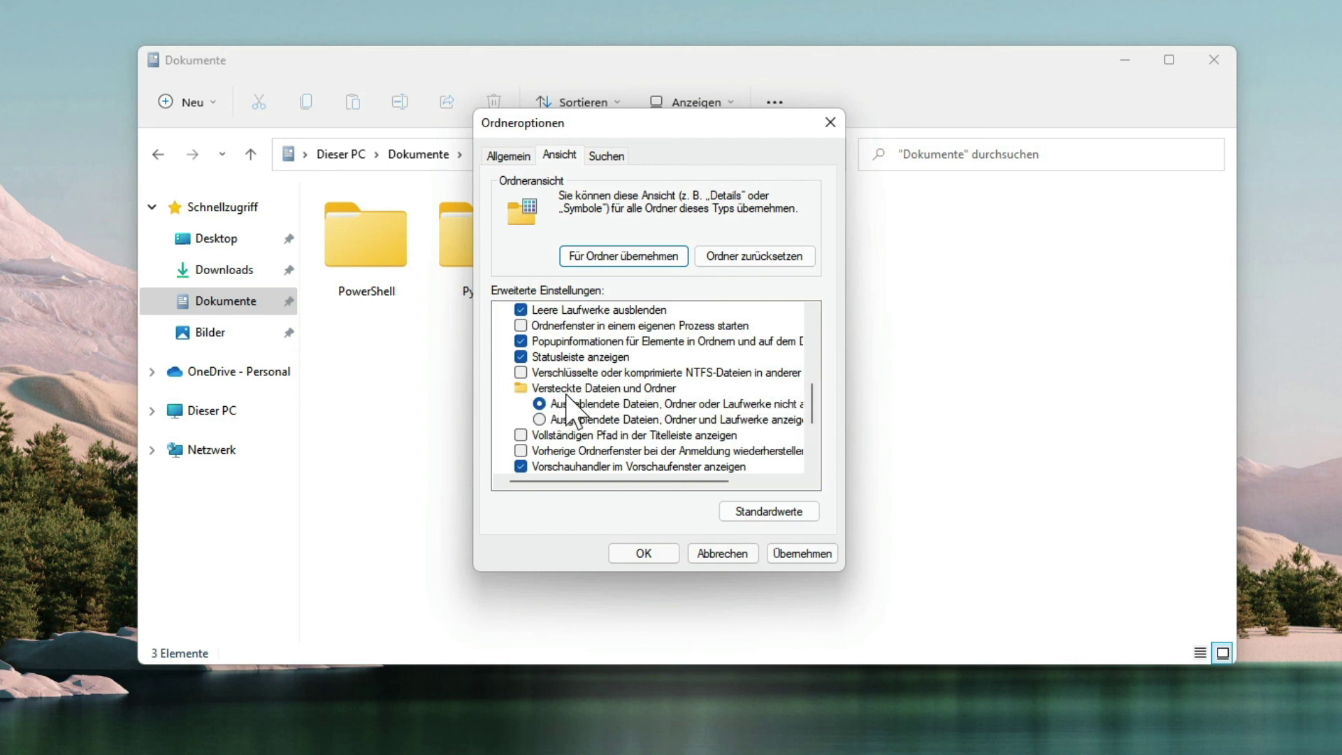
pyautogui.click(602, 421)
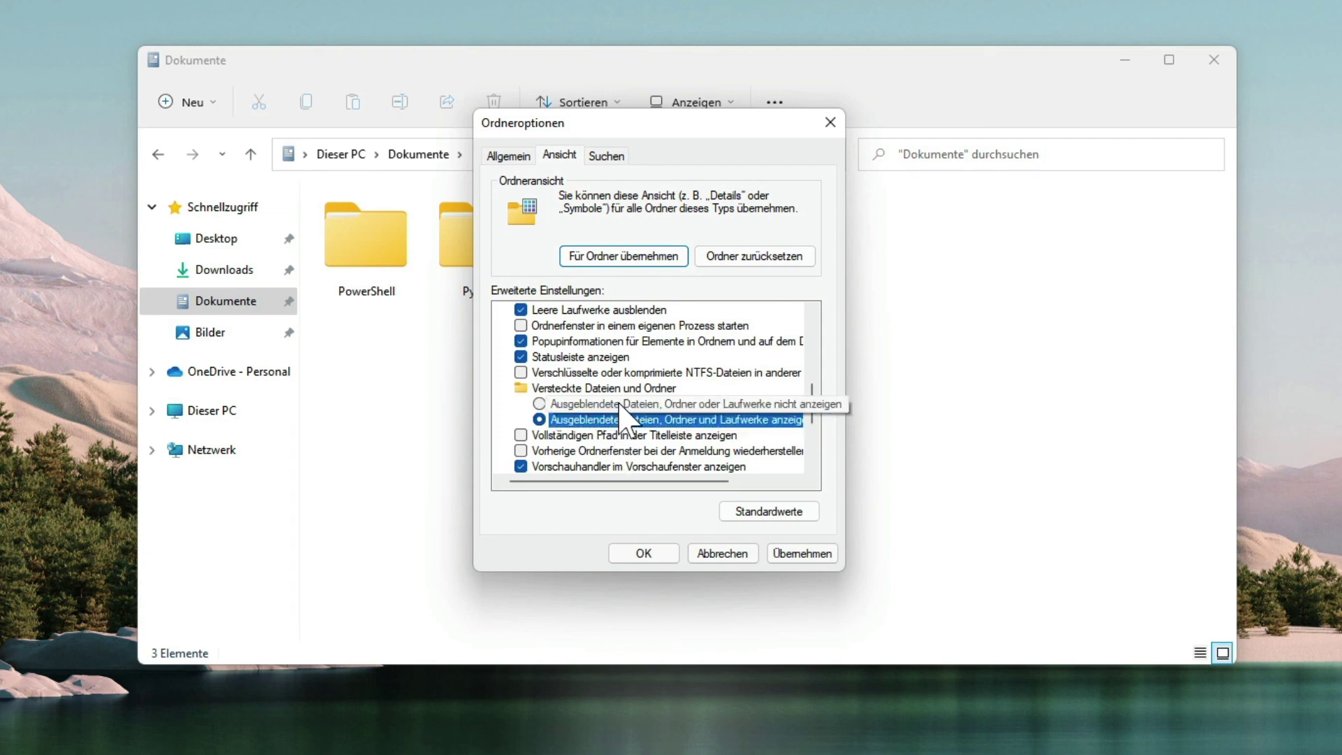
pyautogui.click(642, 554)
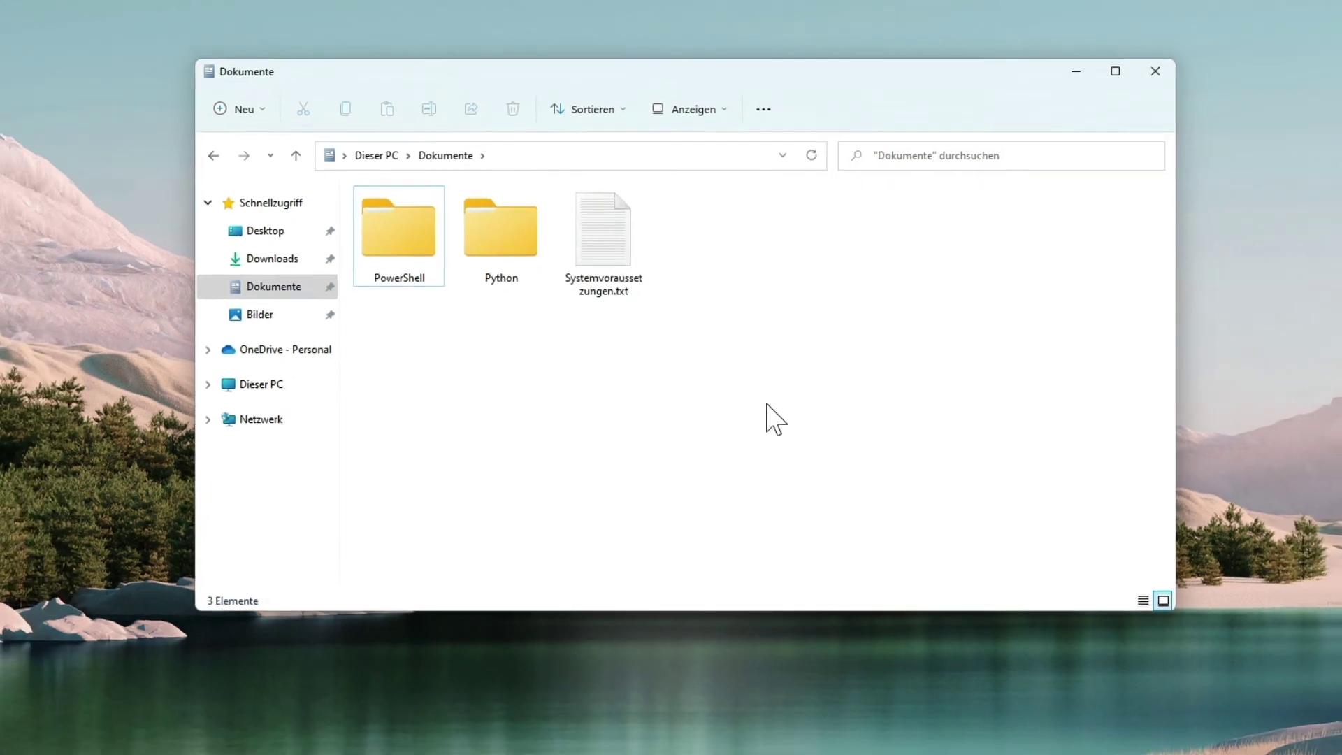